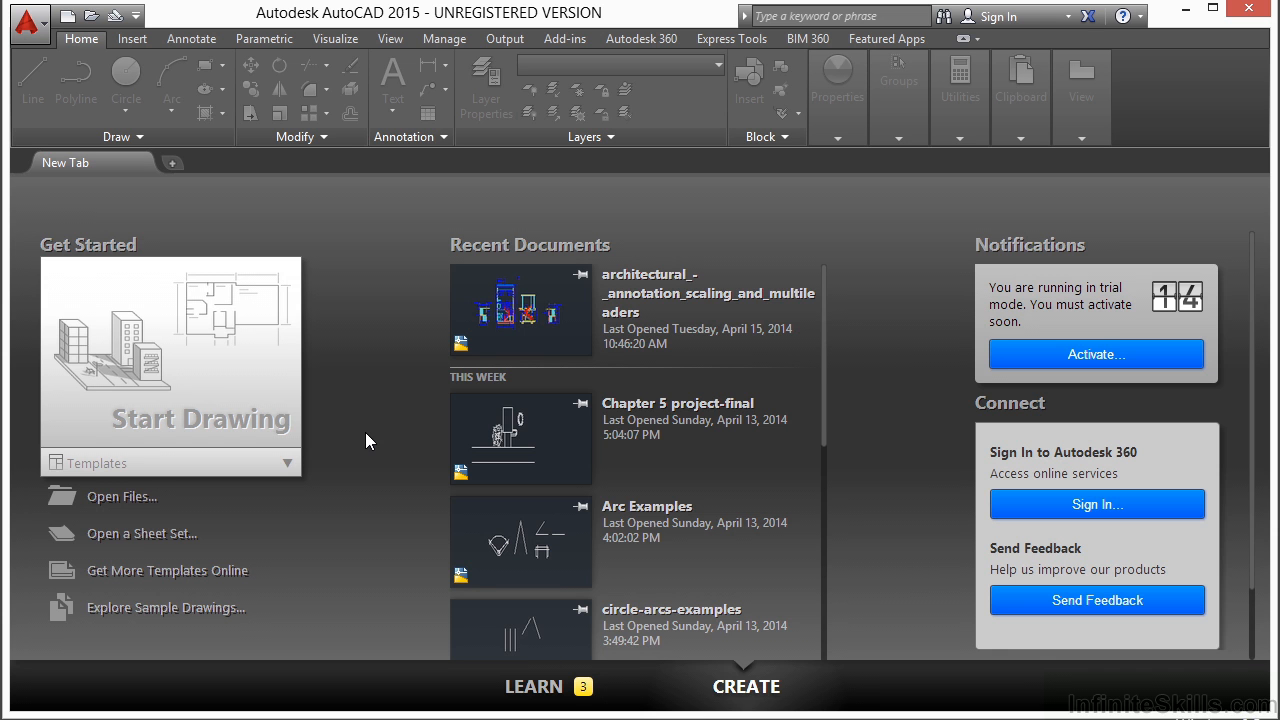
Step: Open the Rotation Examples.dwg drawing from the 06 folder
click(127, 505)
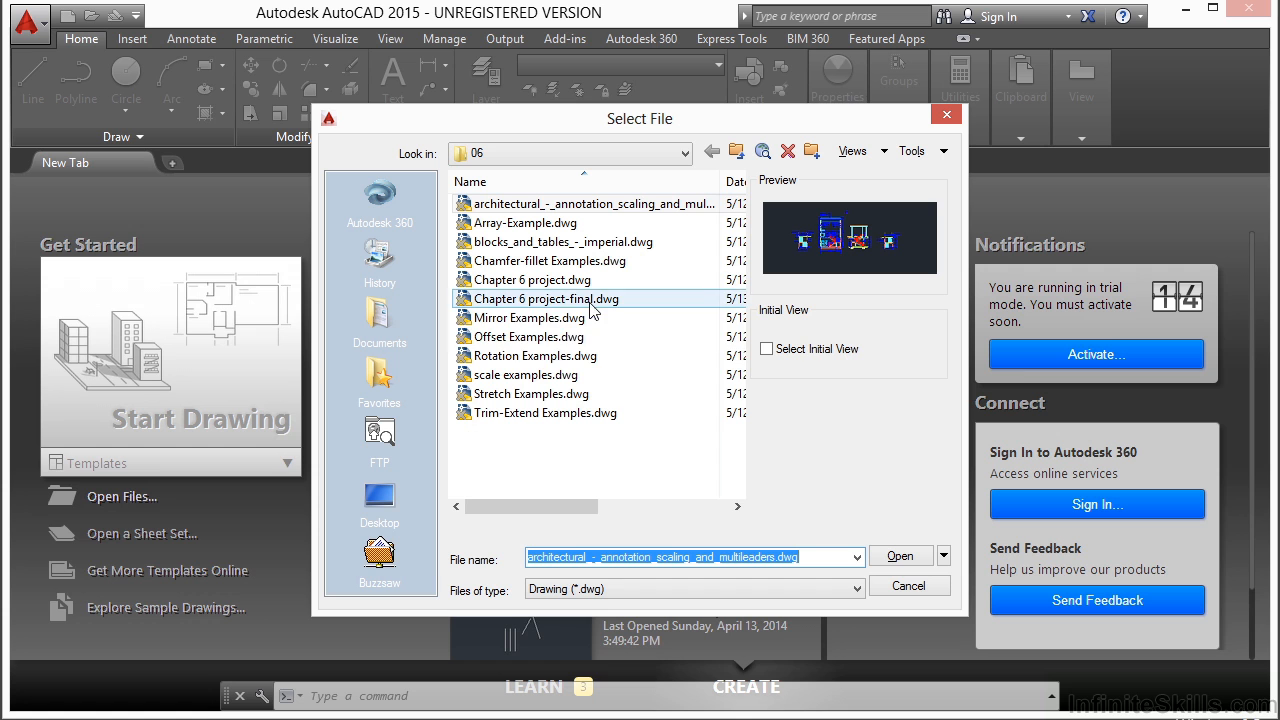
click(580, 358)
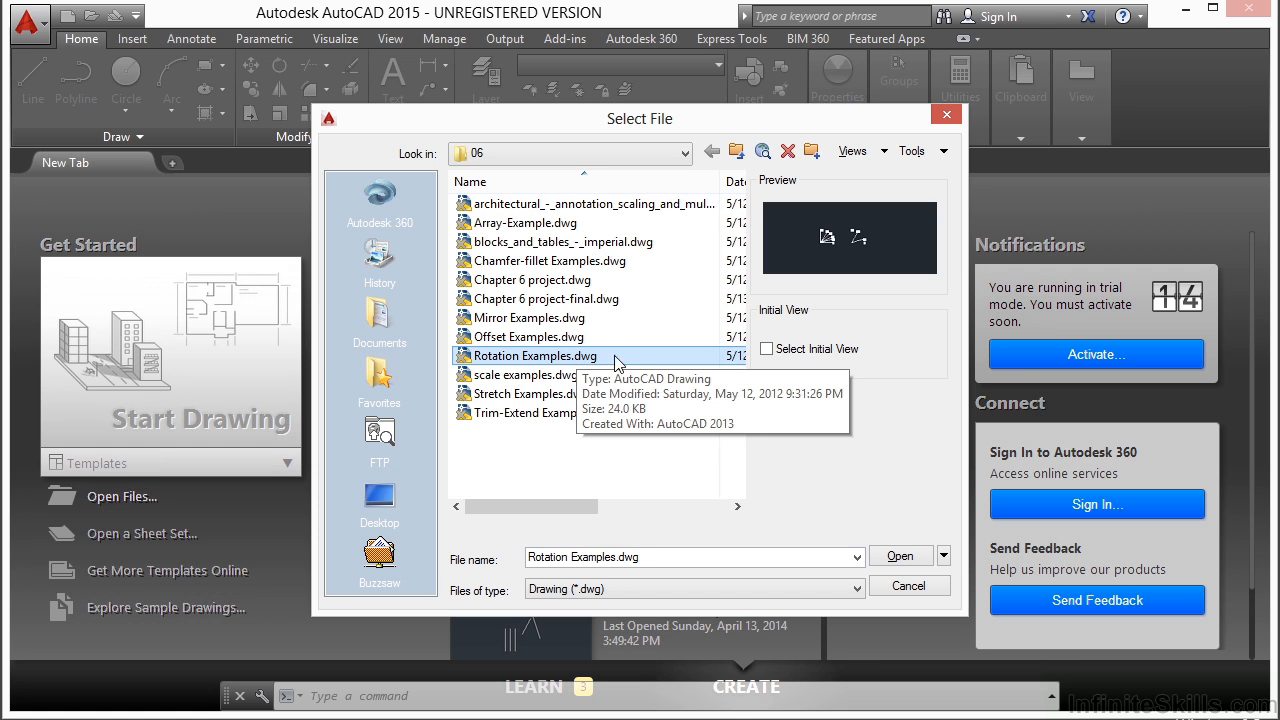
click(904, 563)
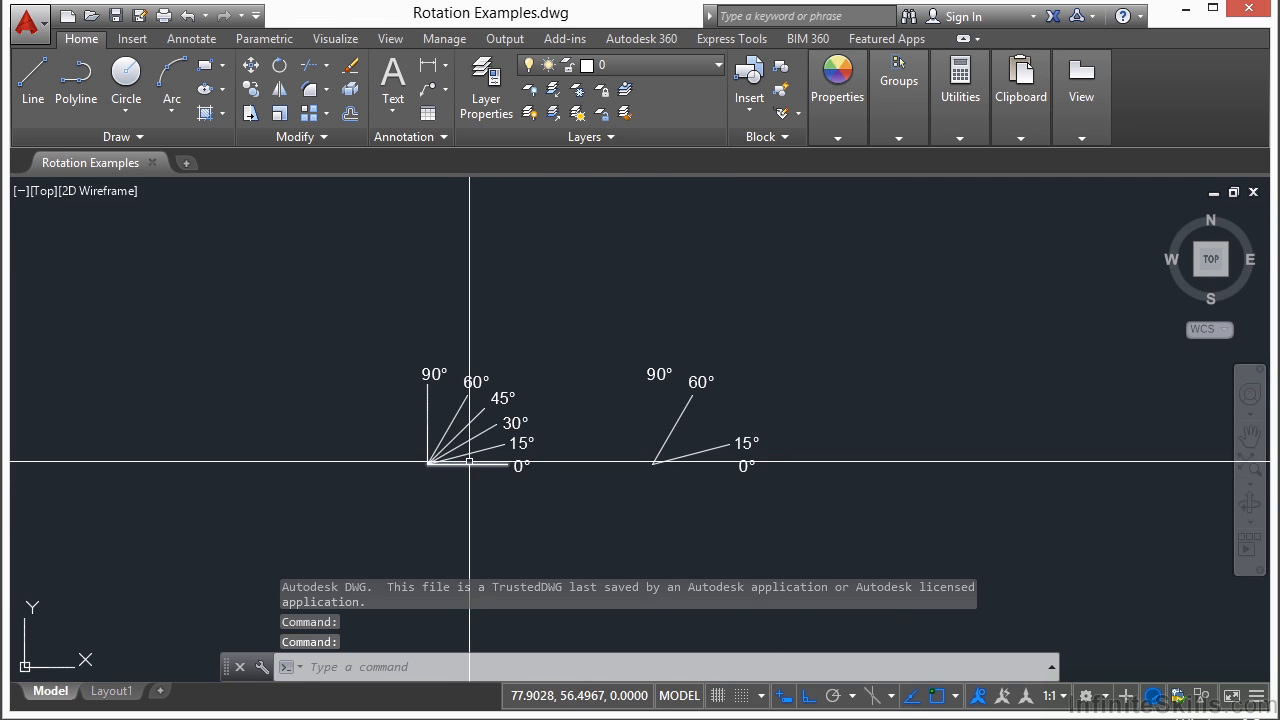
scroll(520, 440, up, 2)
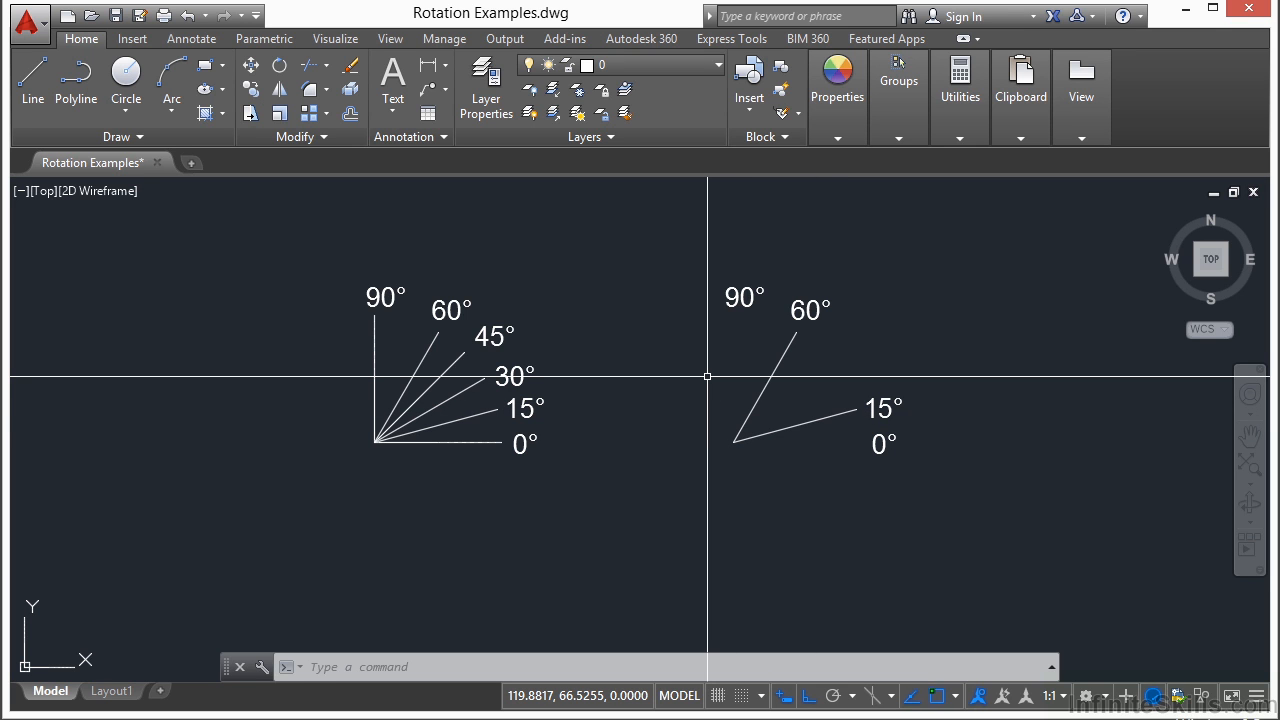
text(rotste)
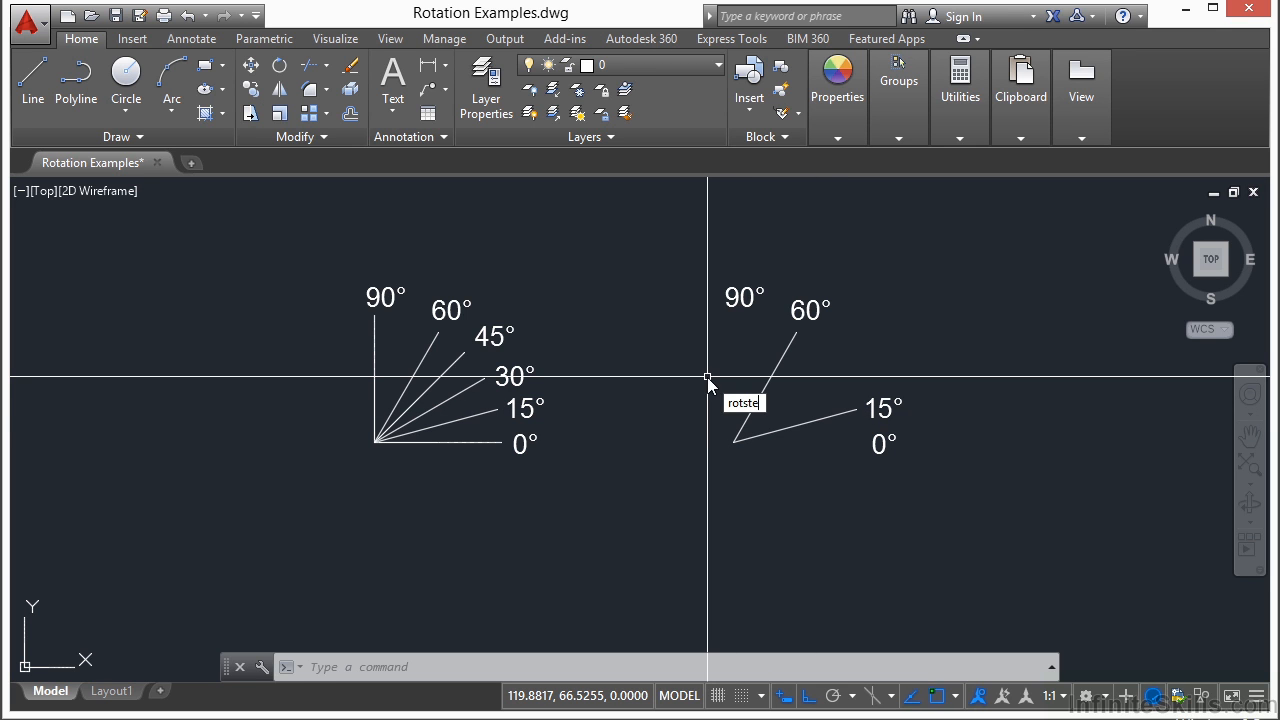
click(818, 422)
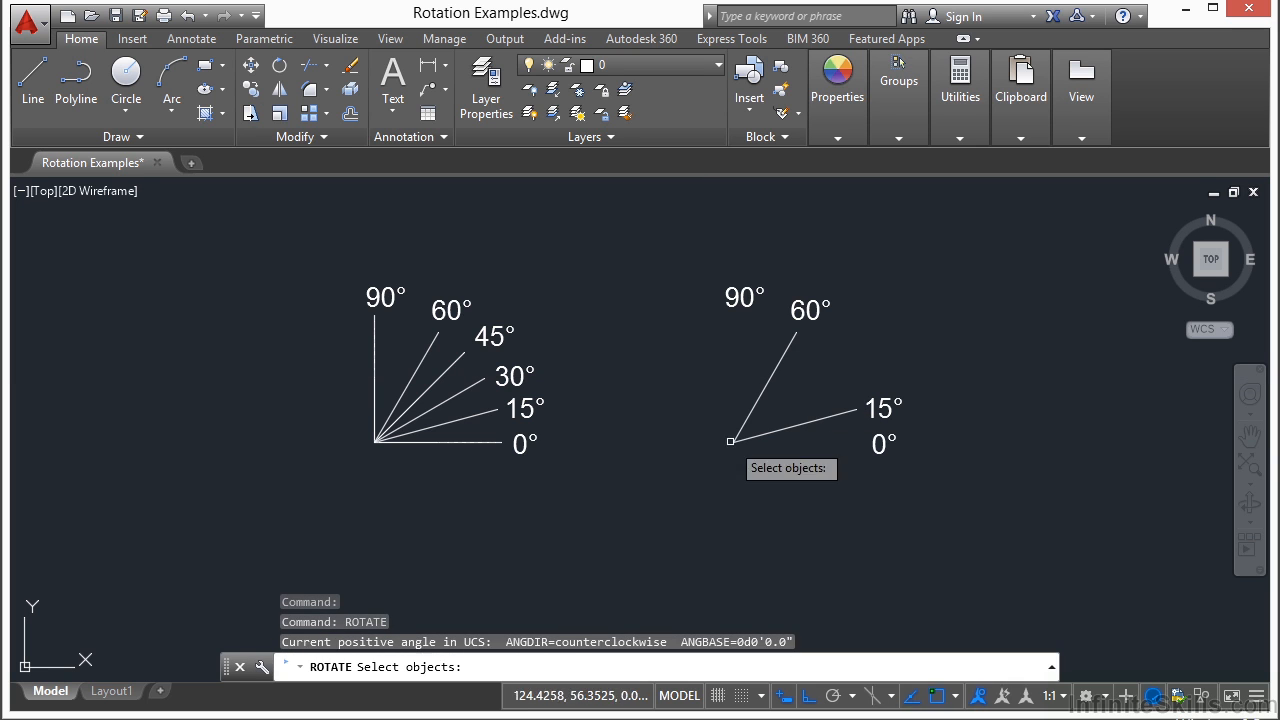
key(Escape)
text(RO)
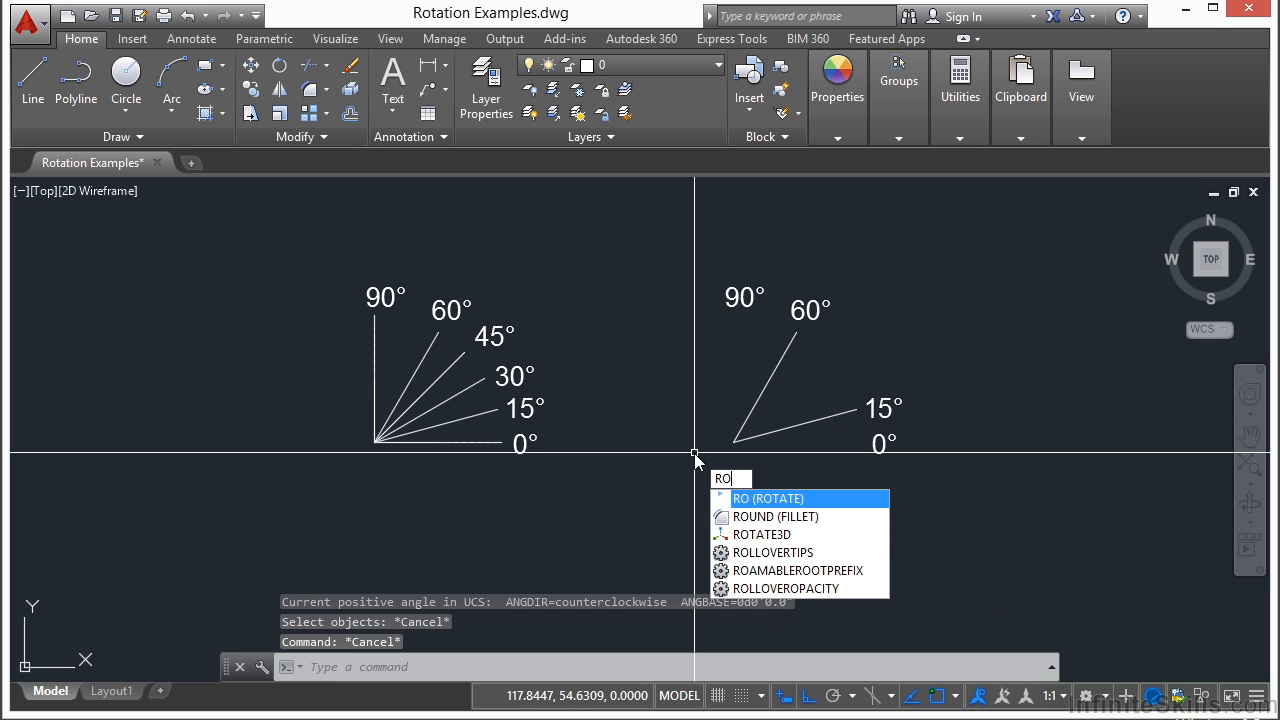
key(Escape)
text(R)
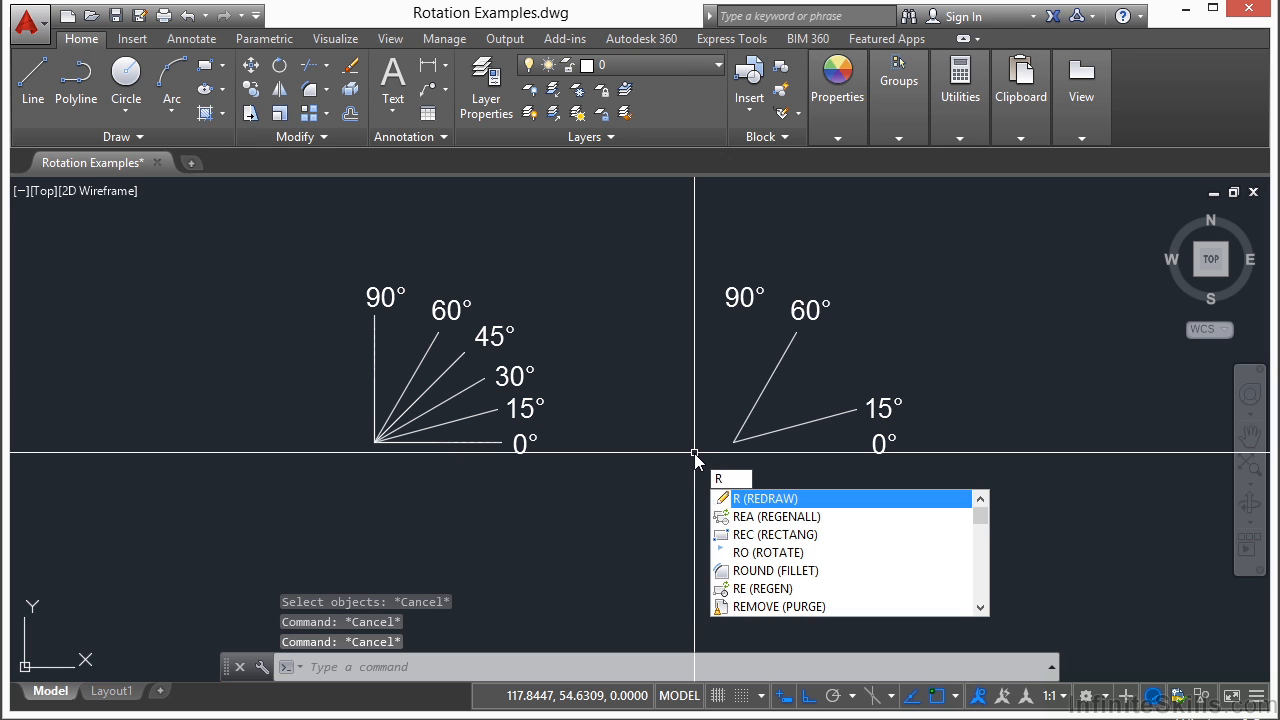
key(Return)
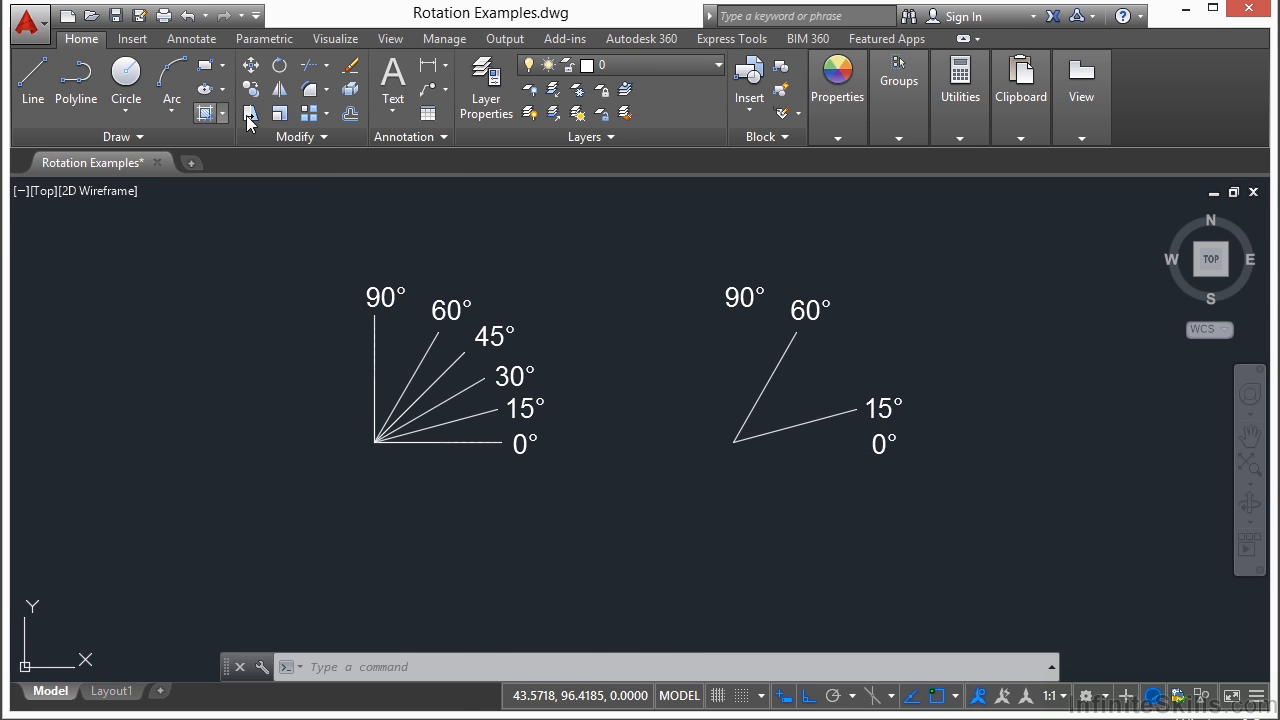
click(281, 68)
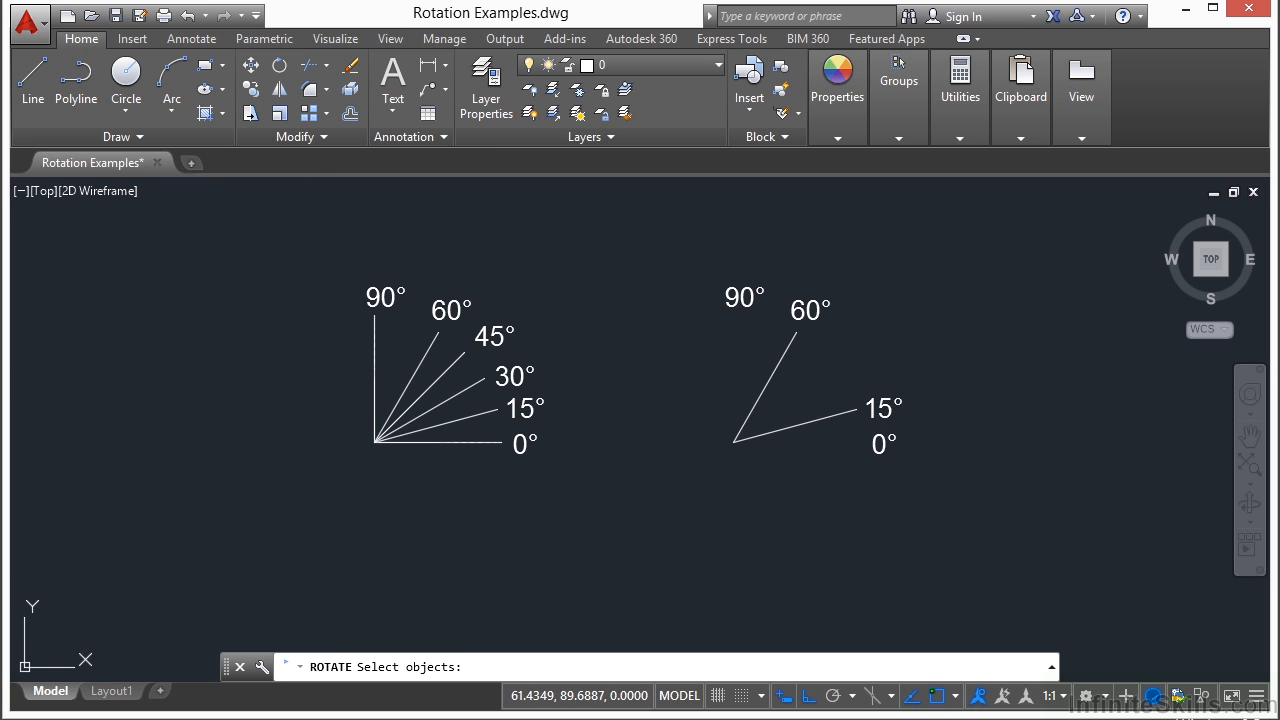
key(Escape)
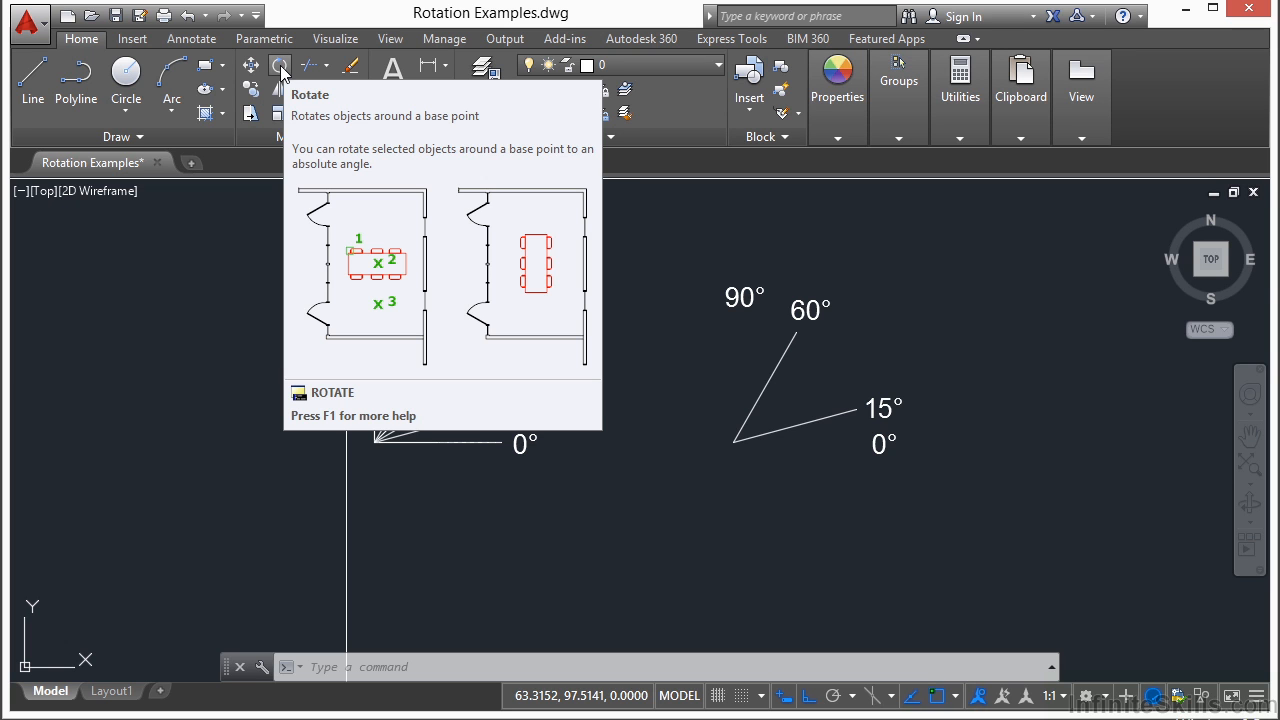
Step: Rotate both lines of the second figure 45° about their shared endpoint with Ortho off, and undo the rotation
text(RO)
key(Return)
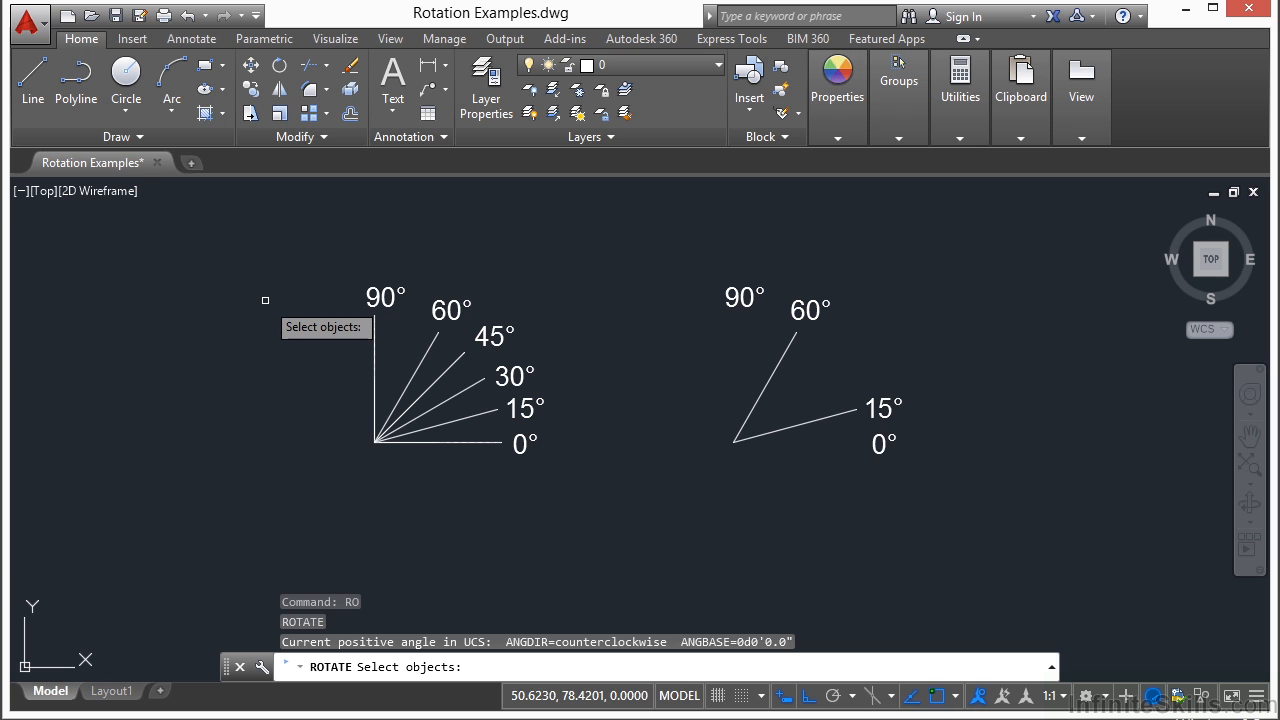
click(757, 403)
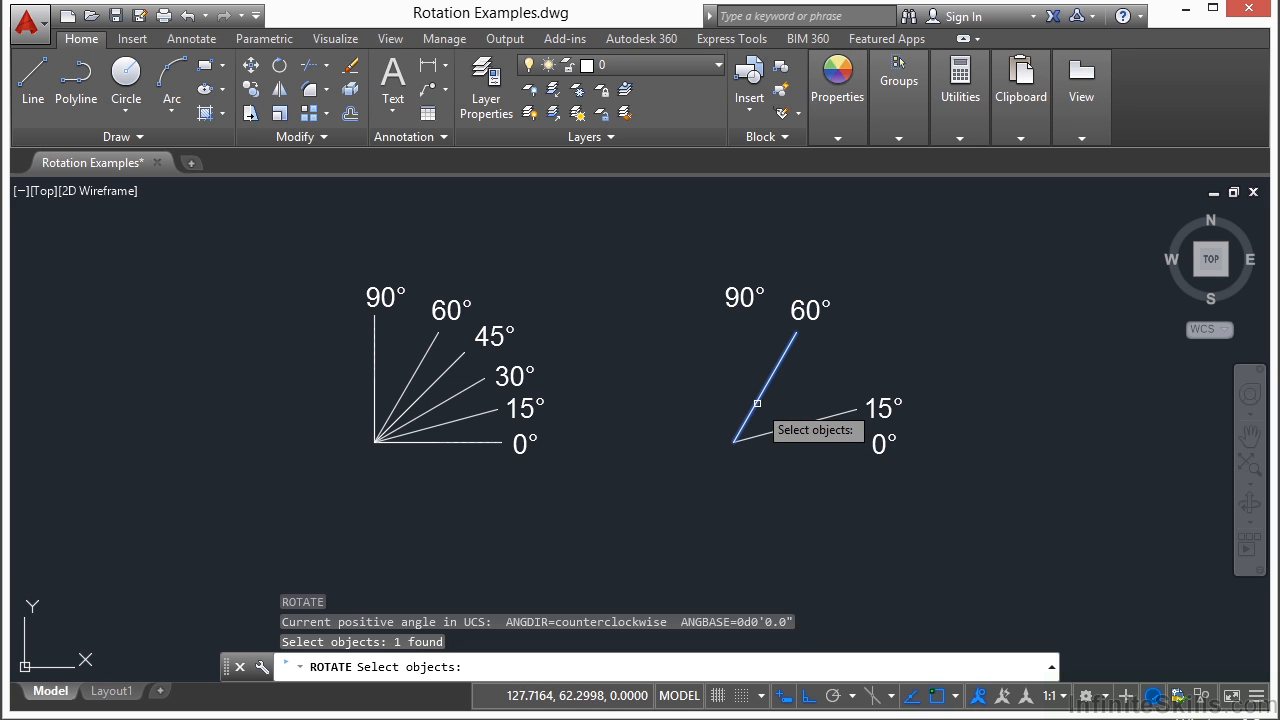
click(799, 424)
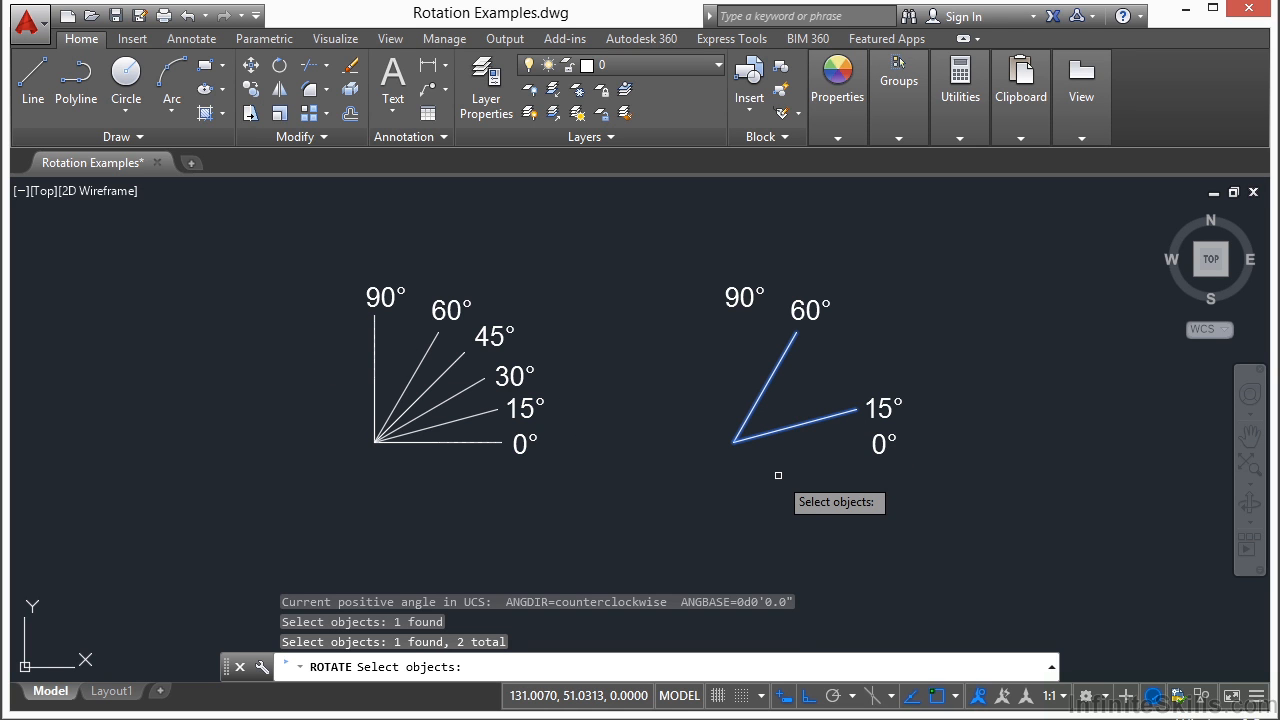
key(Return)
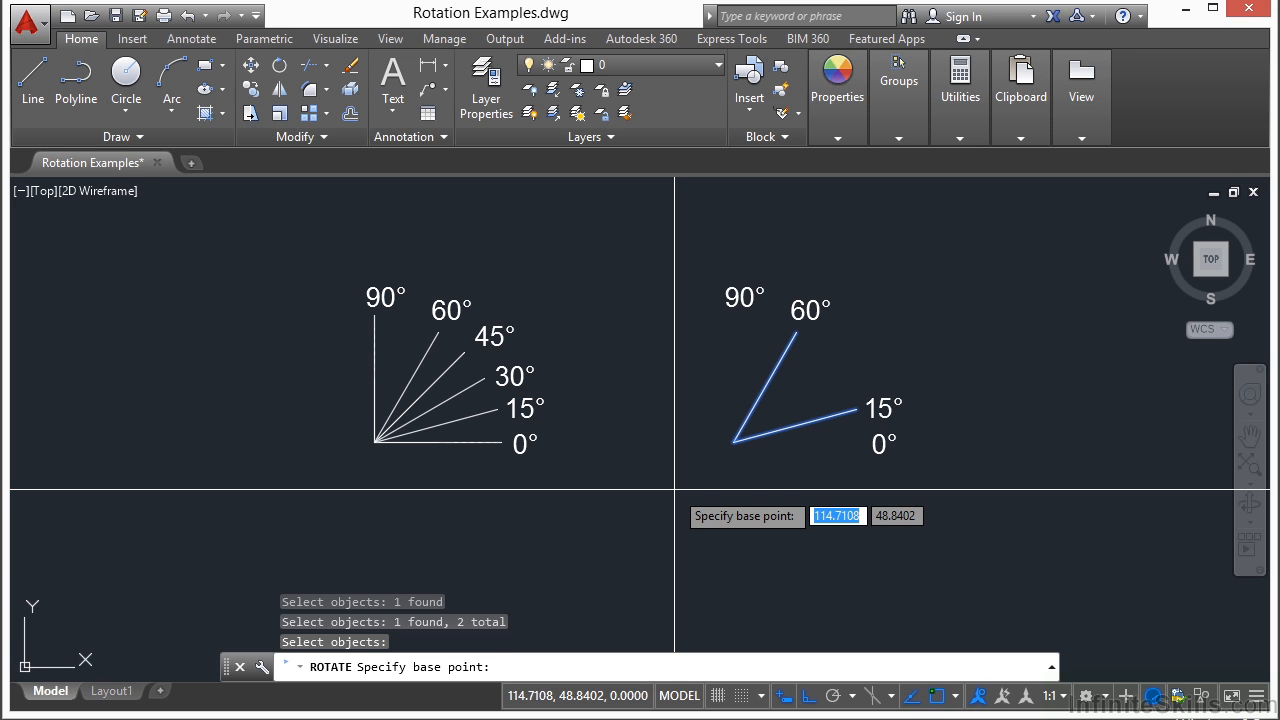
click(733, 441)
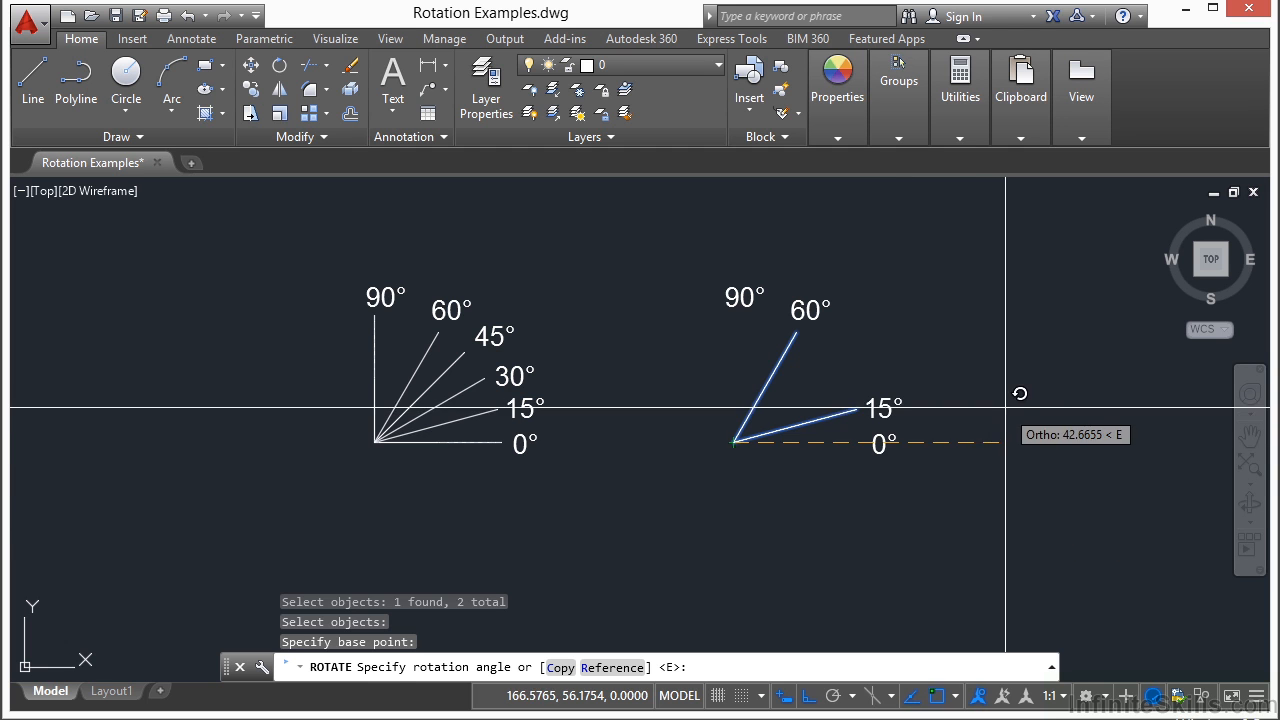
key(F8)
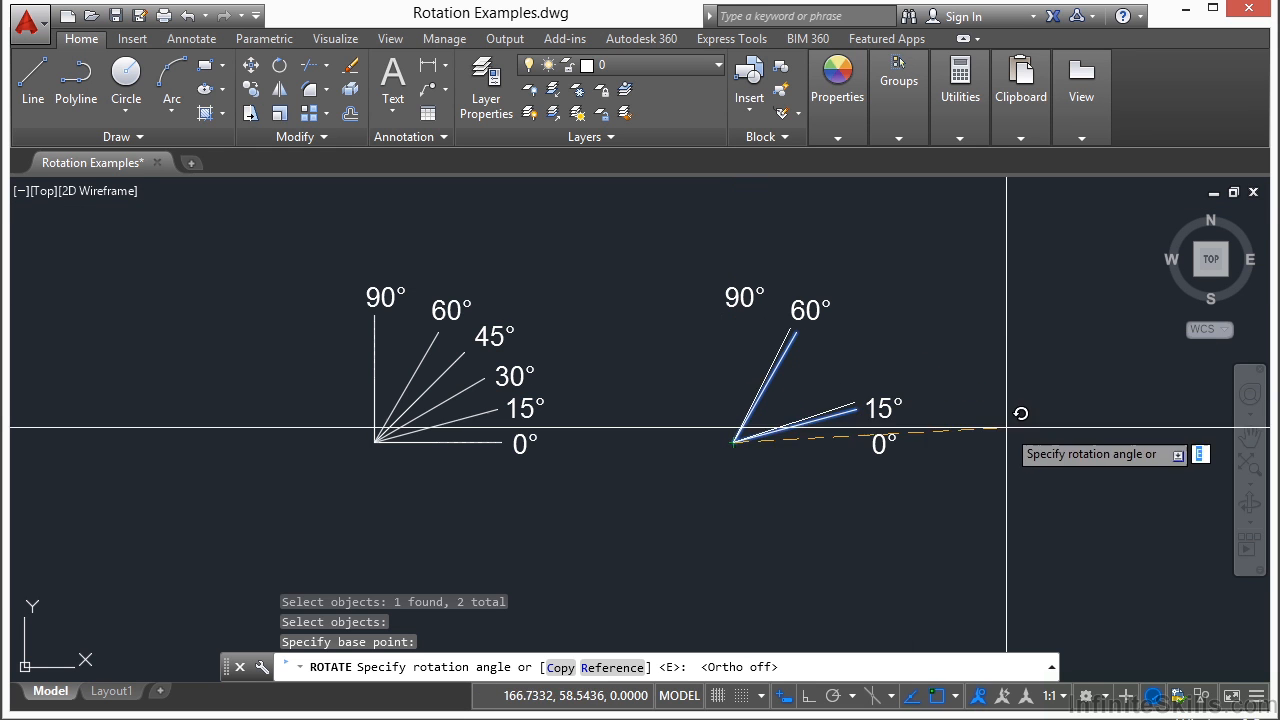
text(45)
key(Return)
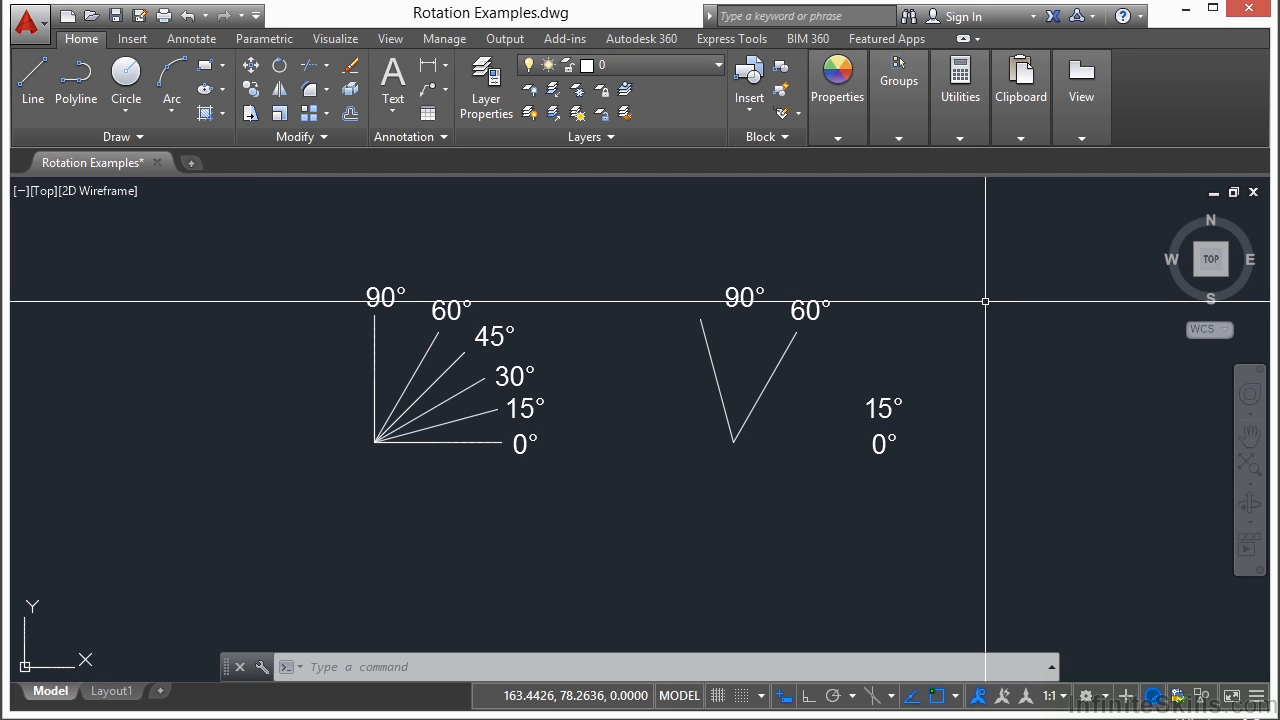
key(ctrl+z)
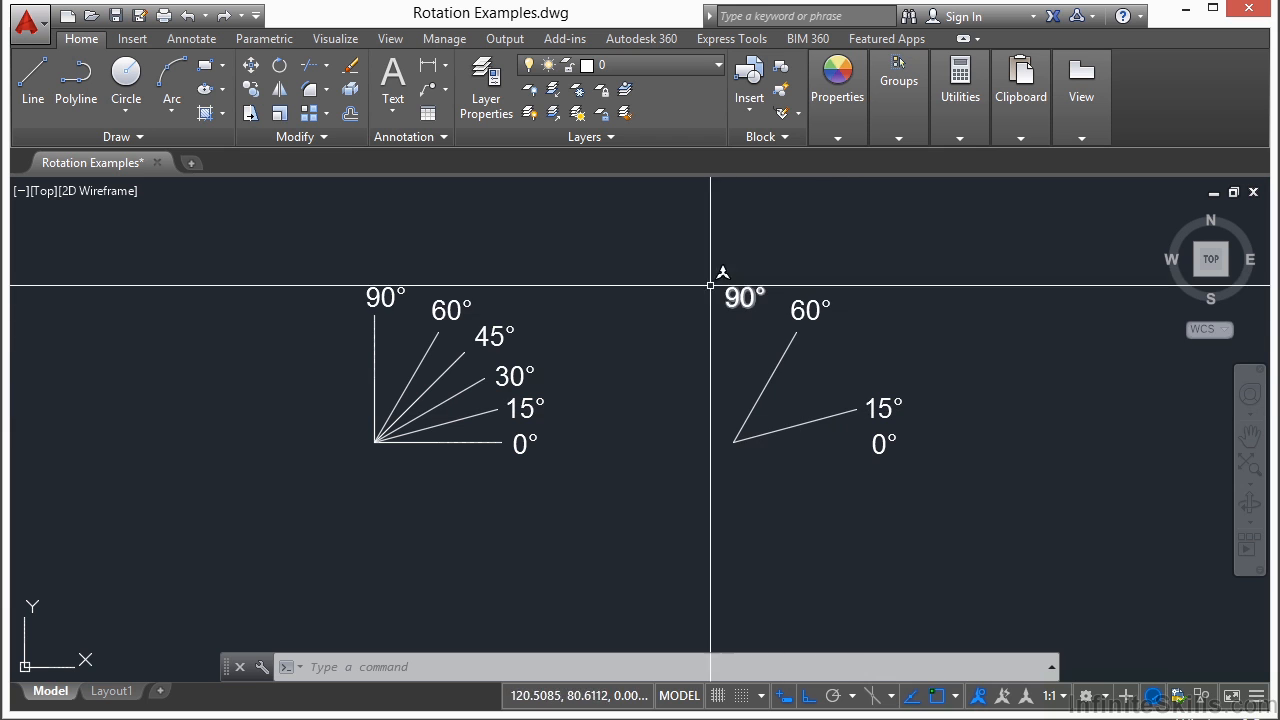
Step: Rotate only the second figure's 15° line by 75° about the shared endpoint with Ortho off, and undo it
text(RO)
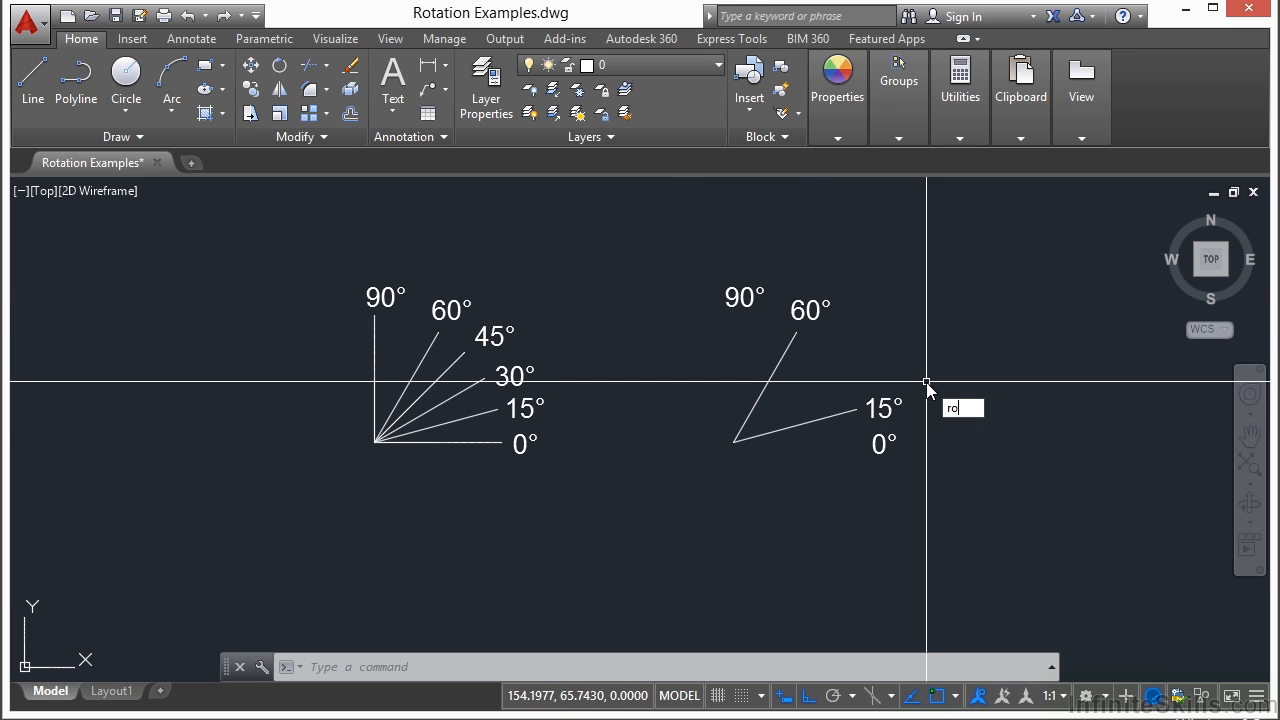
key(Return)
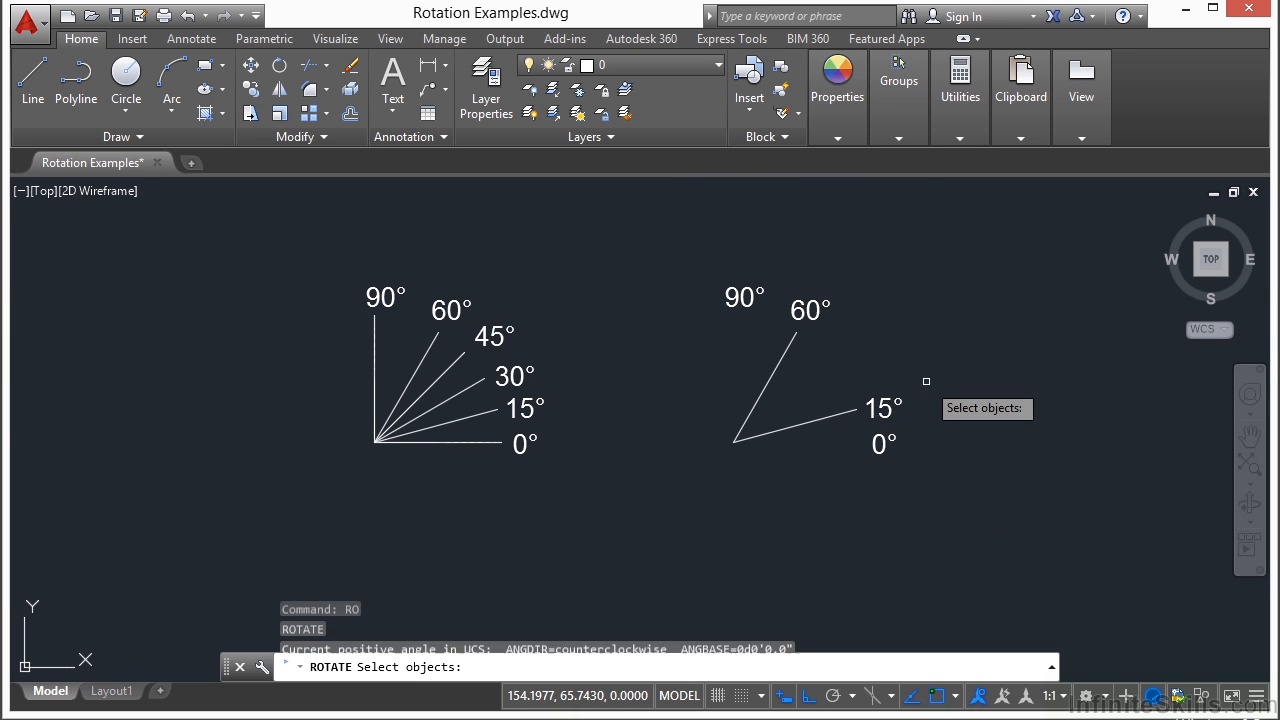
click(814, 417)
click(794, 446)
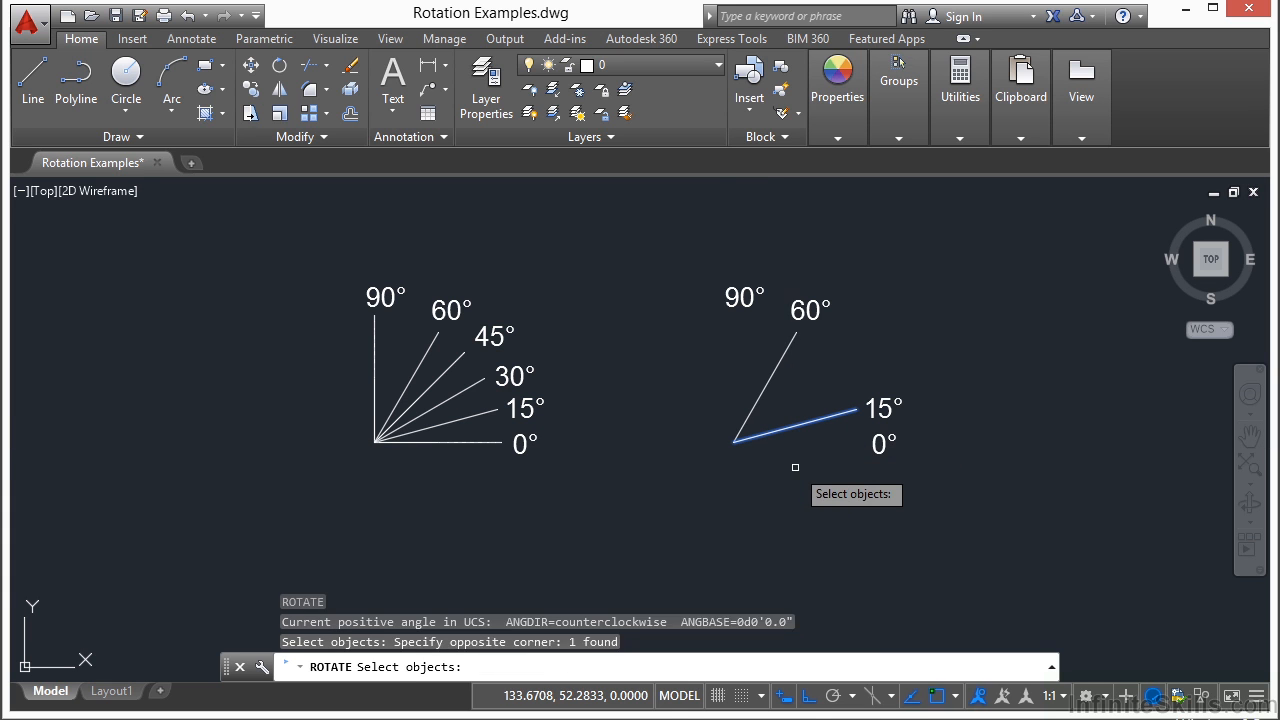
key(Return)
click(734, 441)
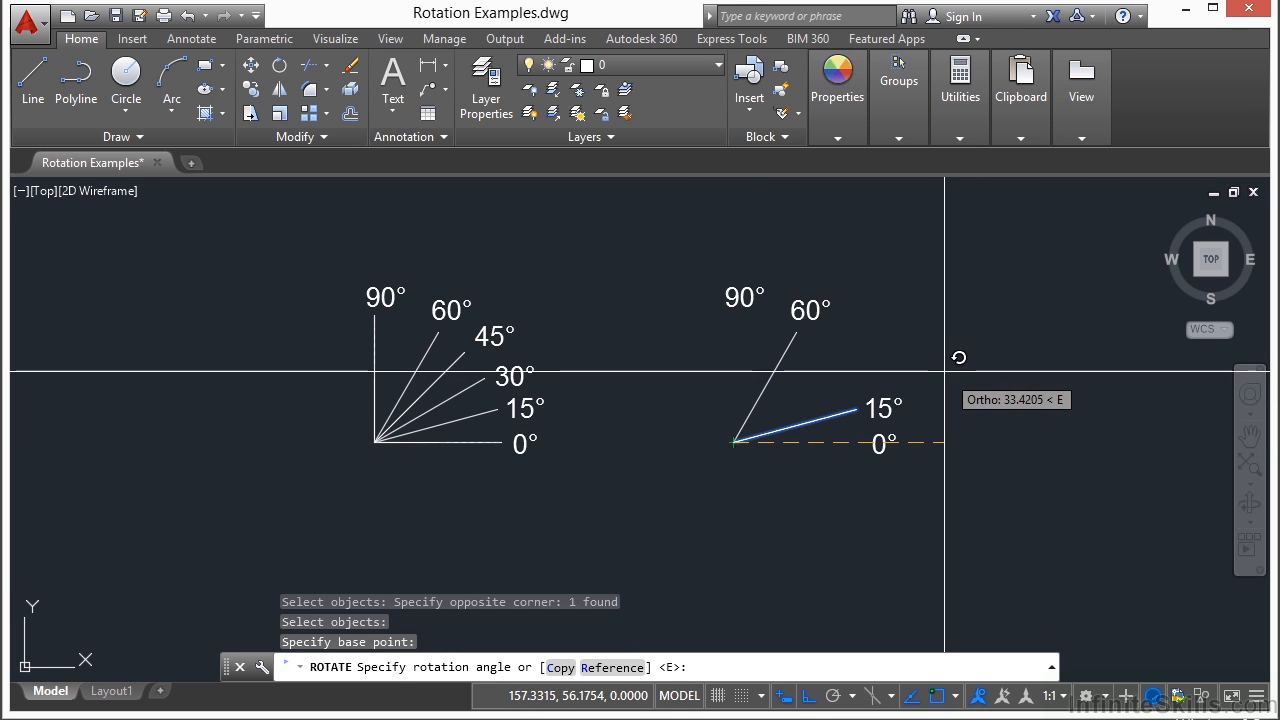
click(808, 695)
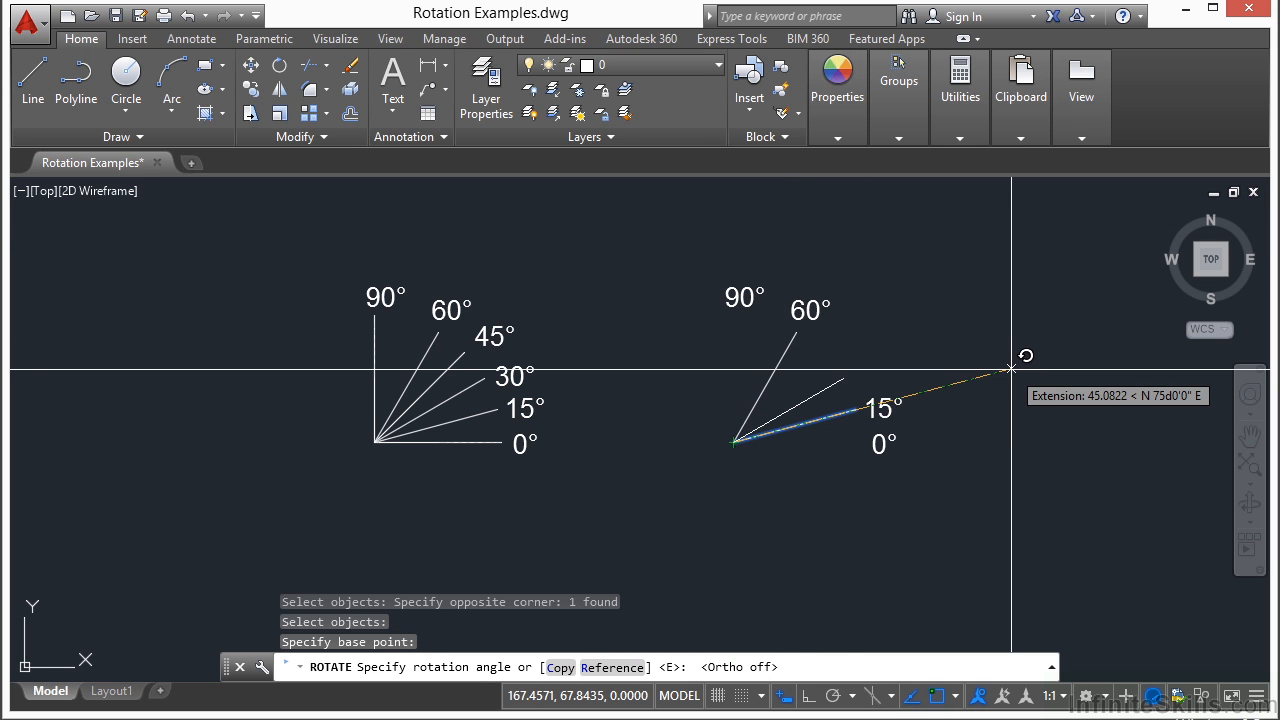
key(Return)
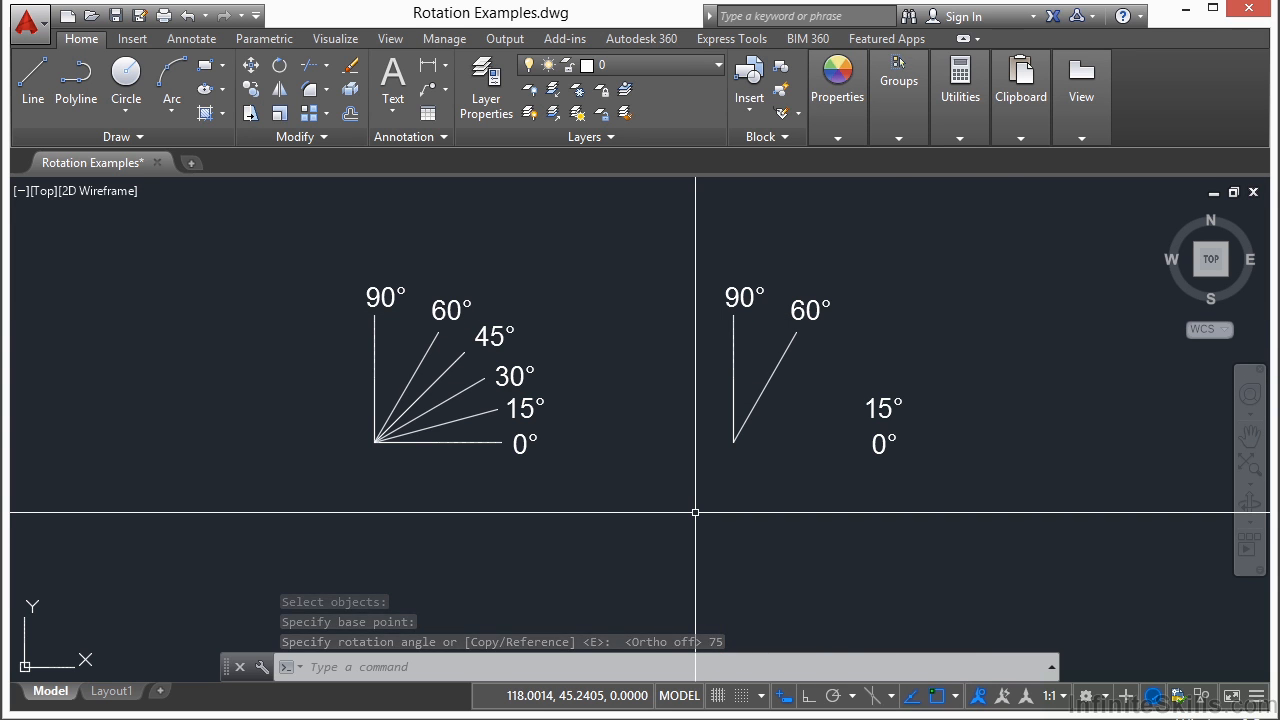
key(ctrl+z)
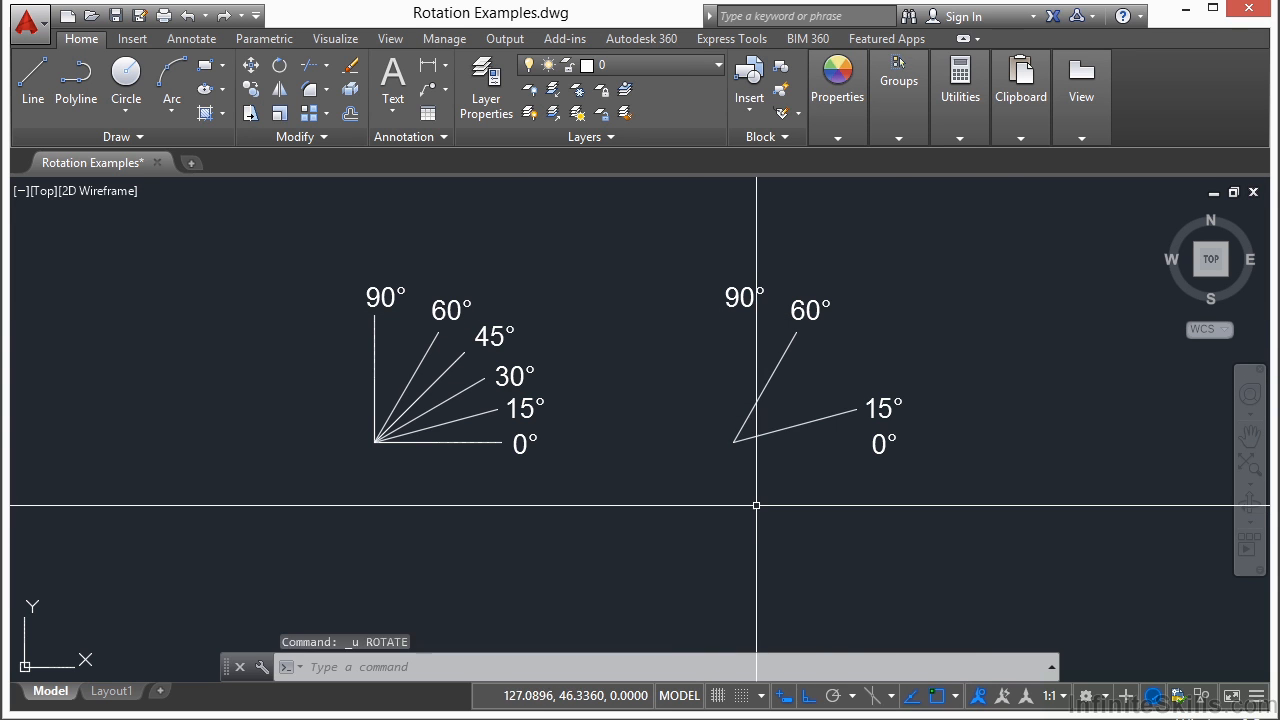
Step: Rotate the second figure's 15° line about the vertex by reference, using its endpoints as reference angle and straight up with Ortho on as new angle
click(808, 697)
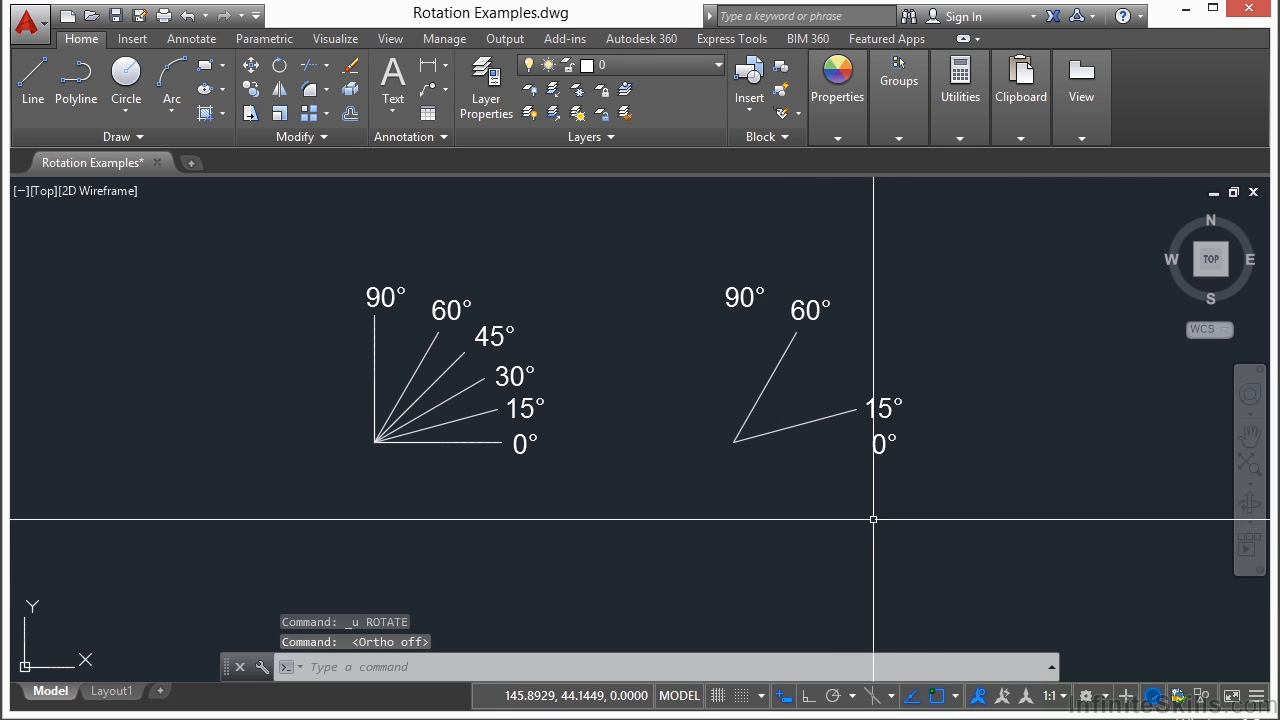
text(ro)
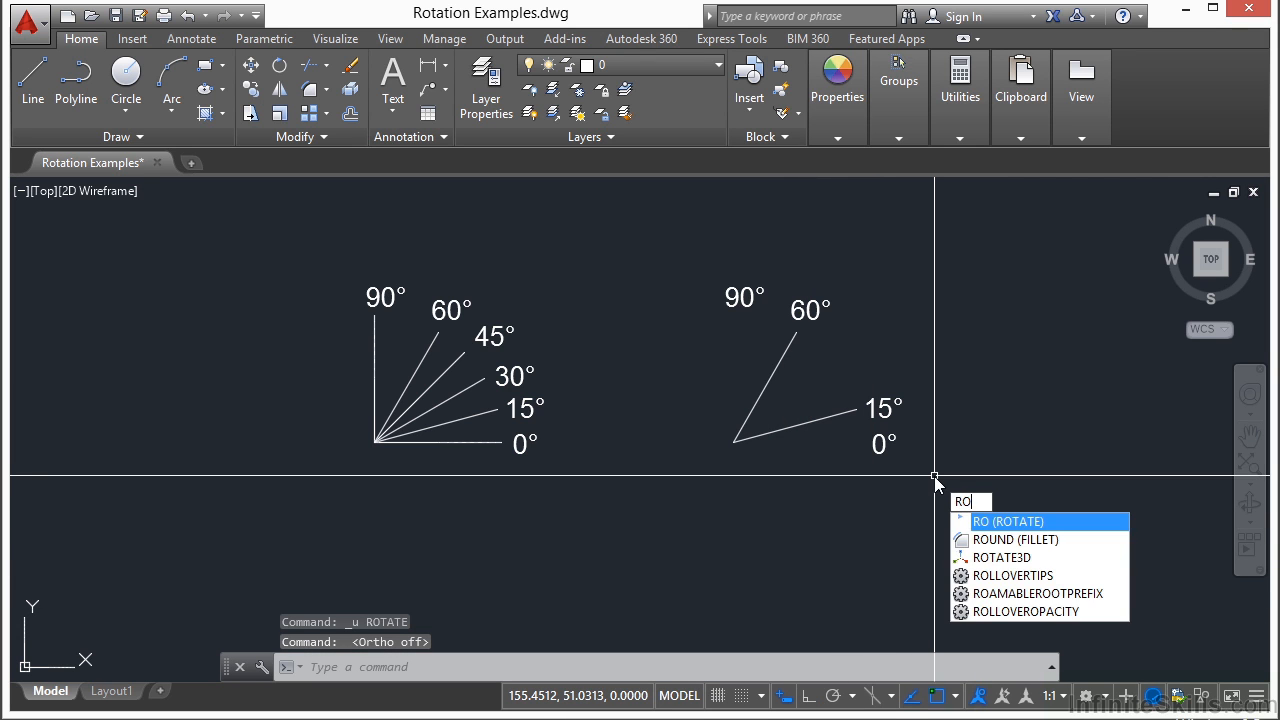
key(Return)
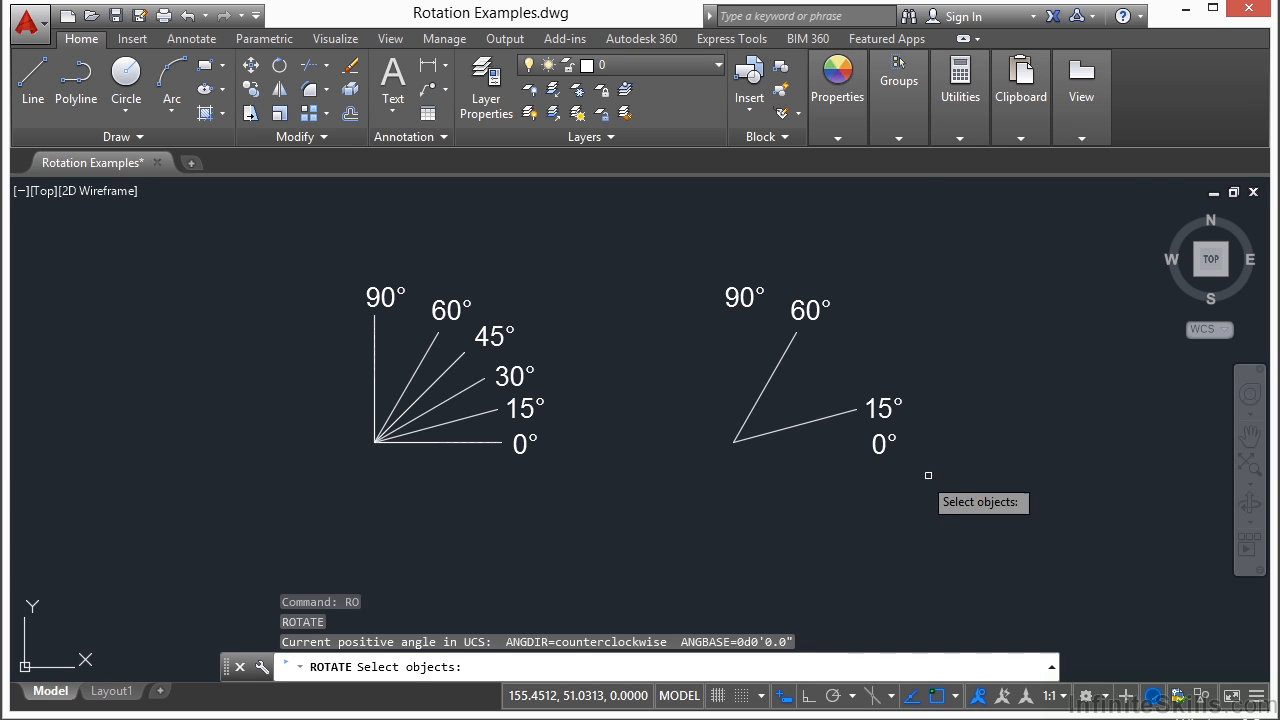
click(774, 433)
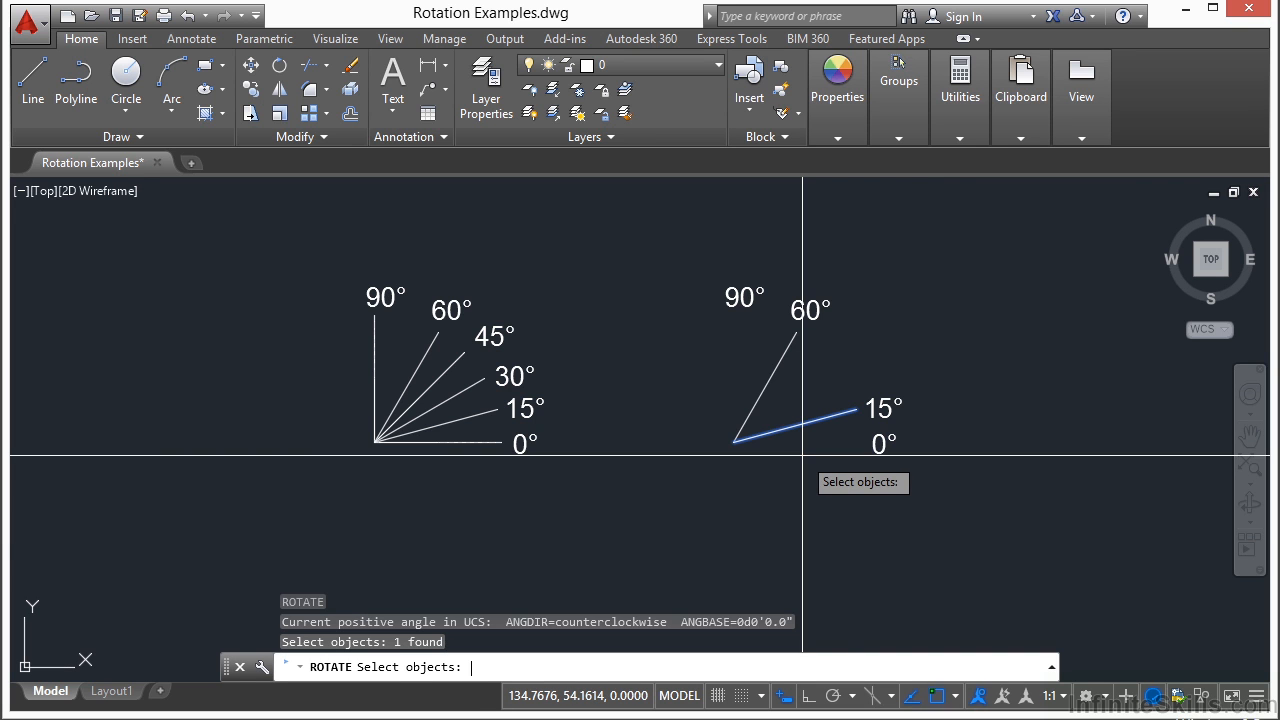
key(Return)
click(734, 441)
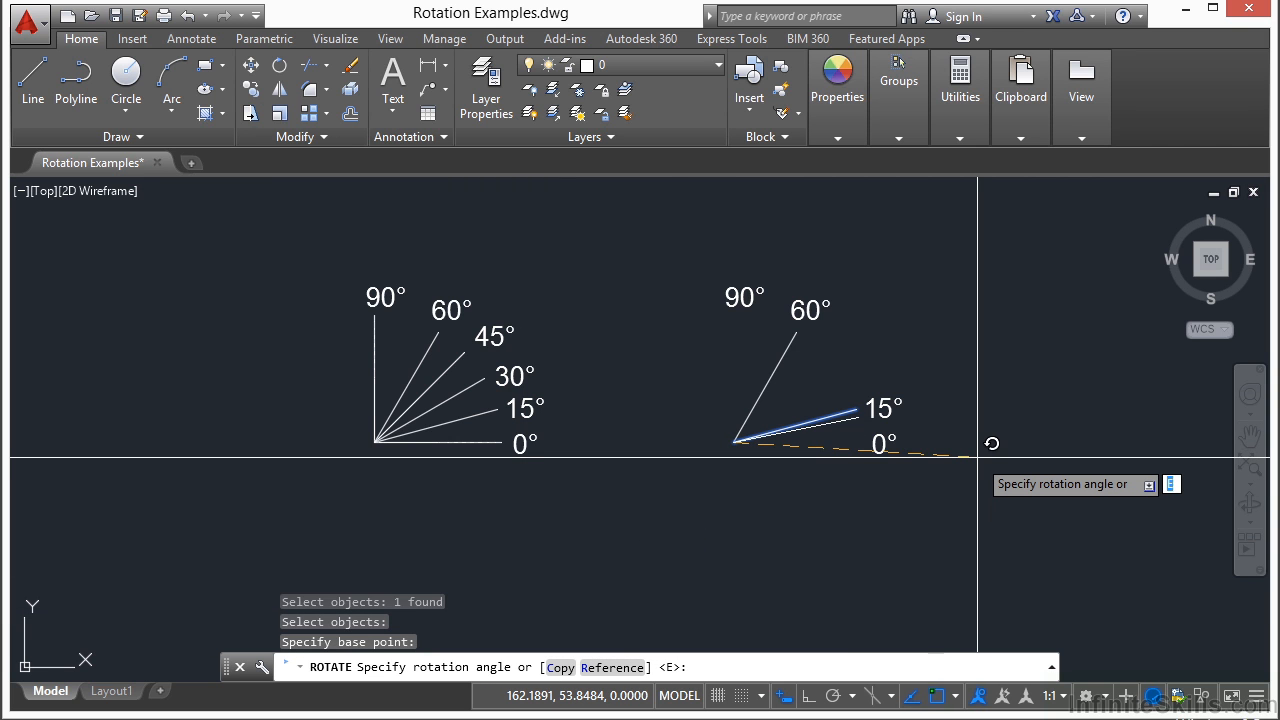
key(Return)
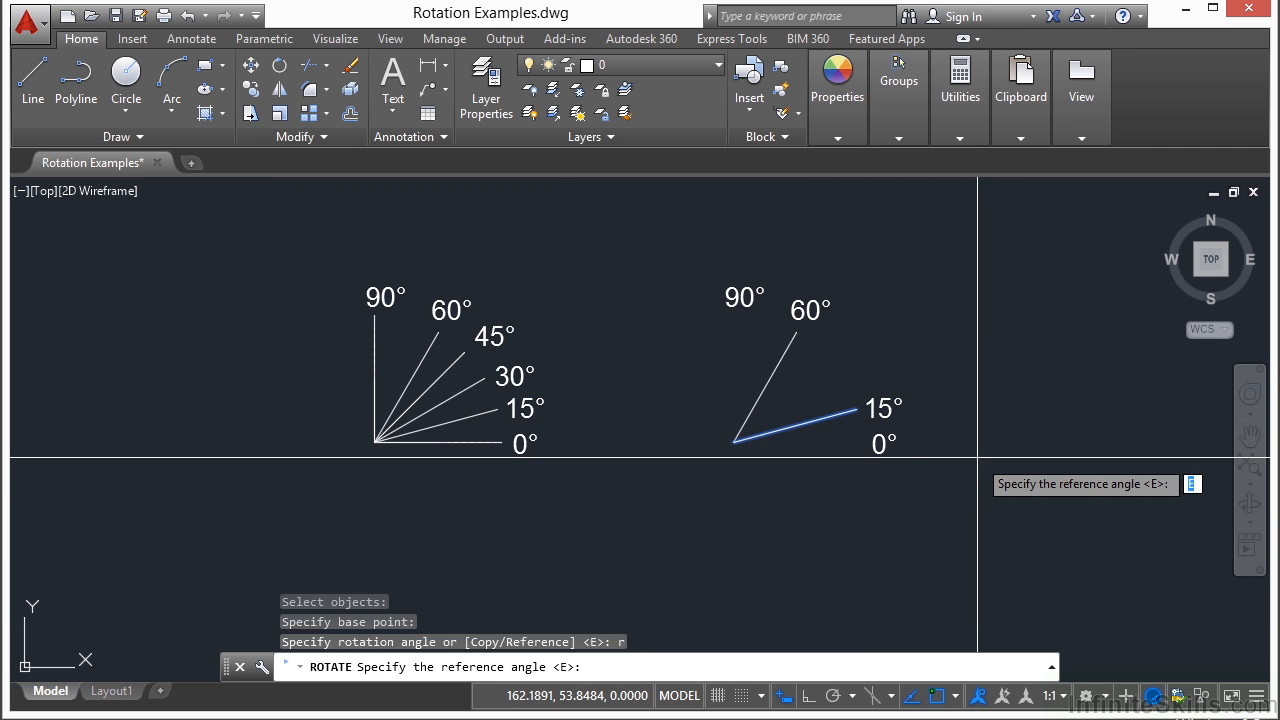
click(736, 442)
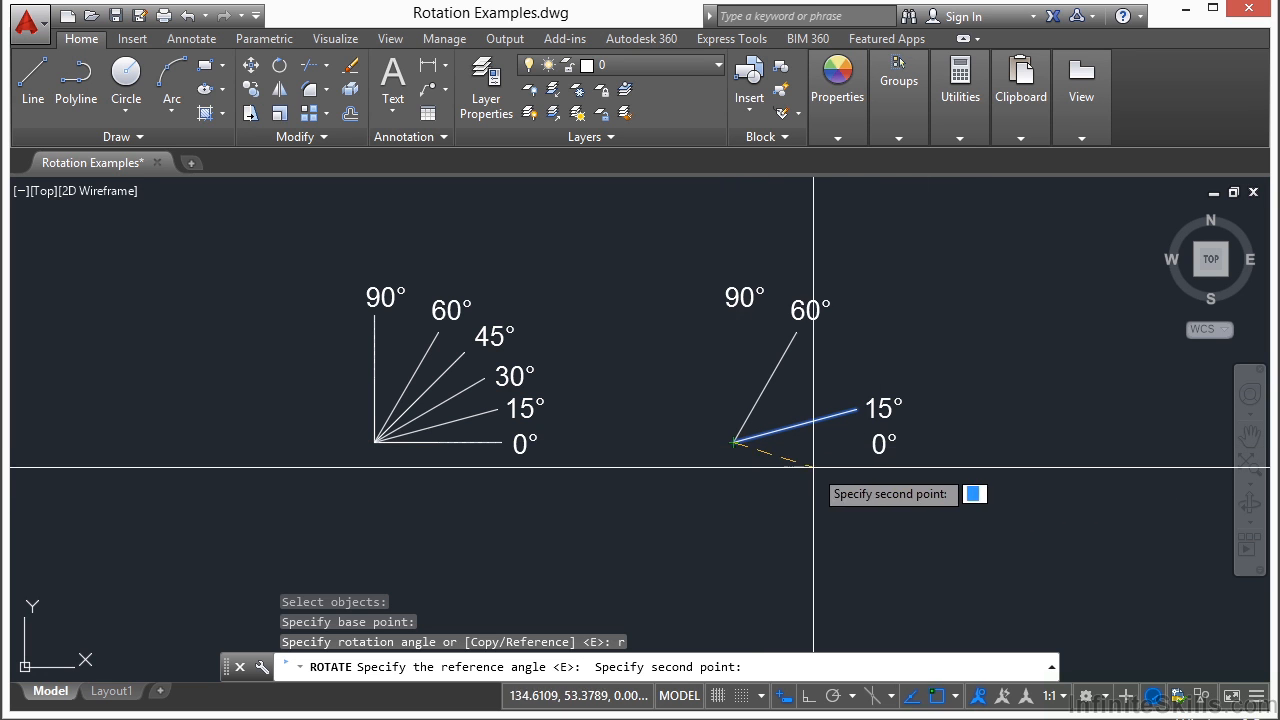
click(856, 409)
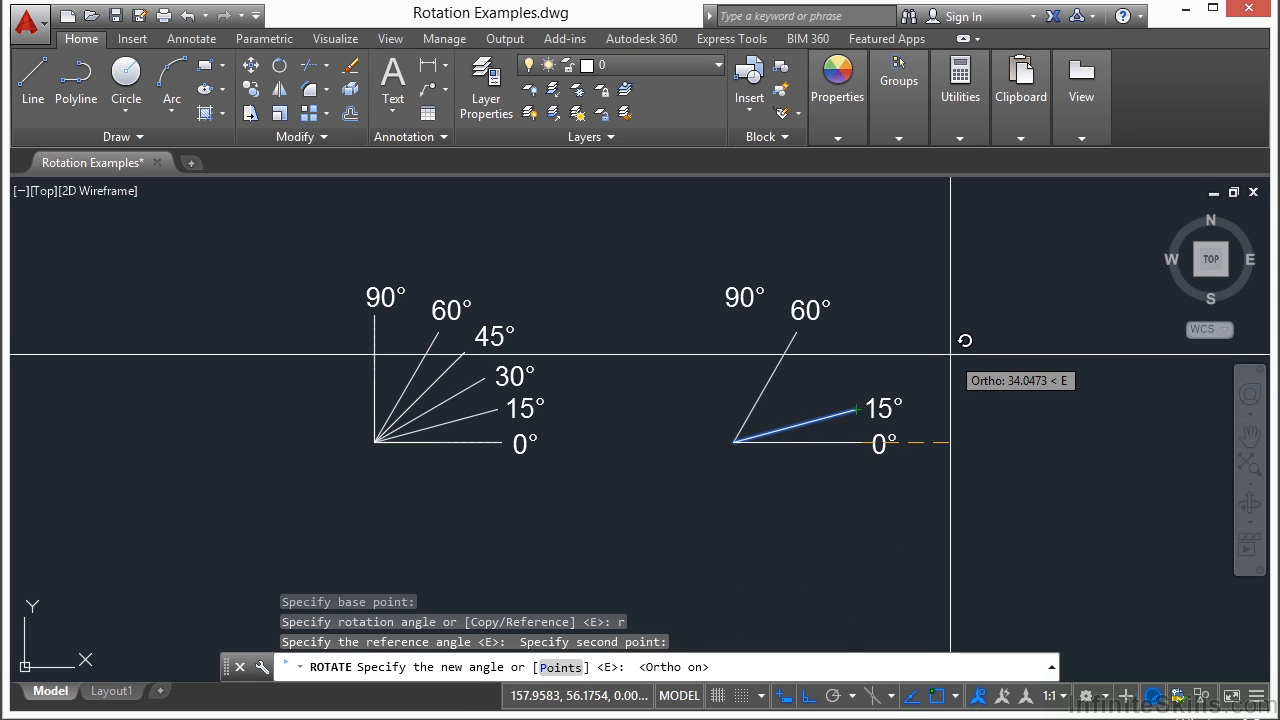
click(760, 233)
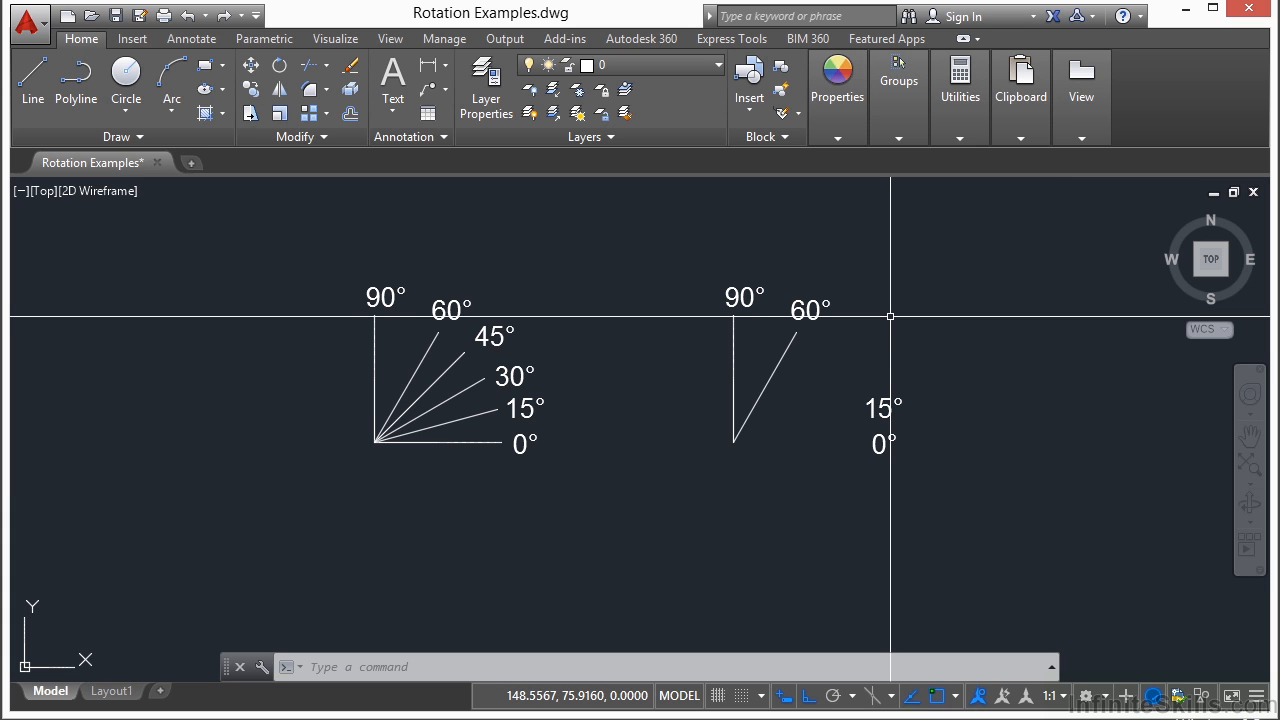
Step: Rotate the second figure's 90° line about the shared endpoint using the Copy option, with Ortho off
text(o)
key(Return)
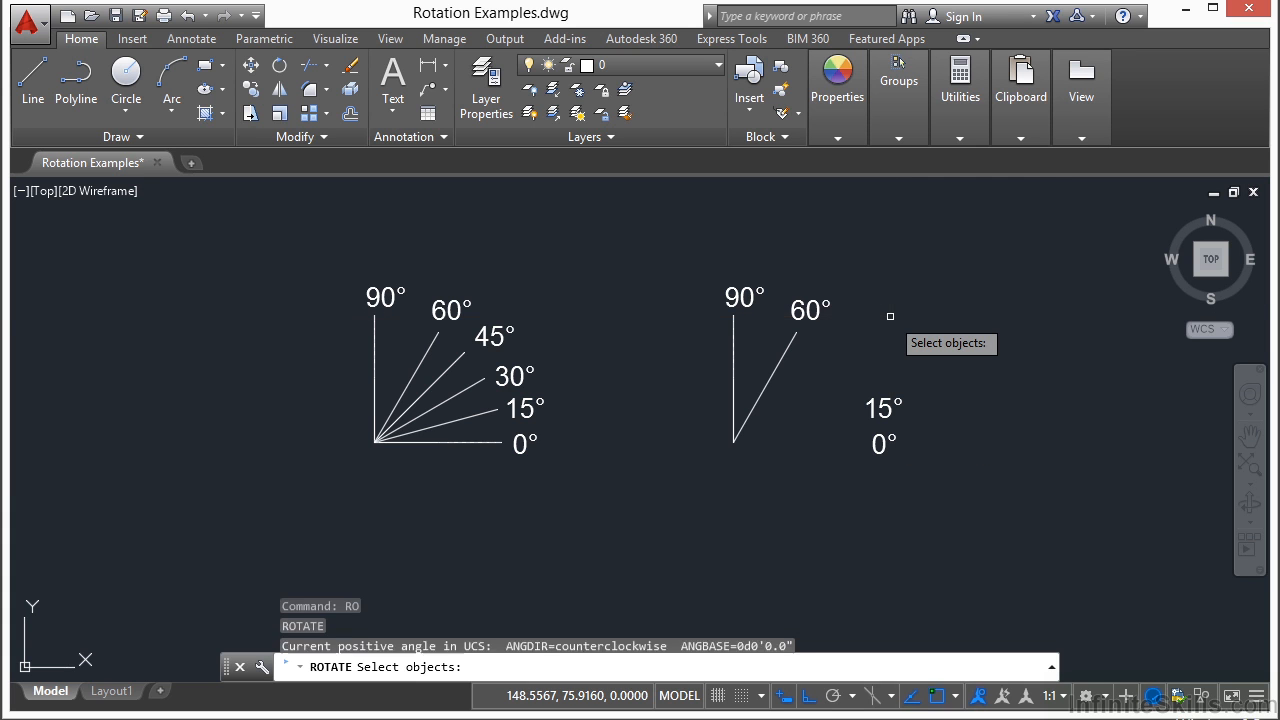
click(731, 367)
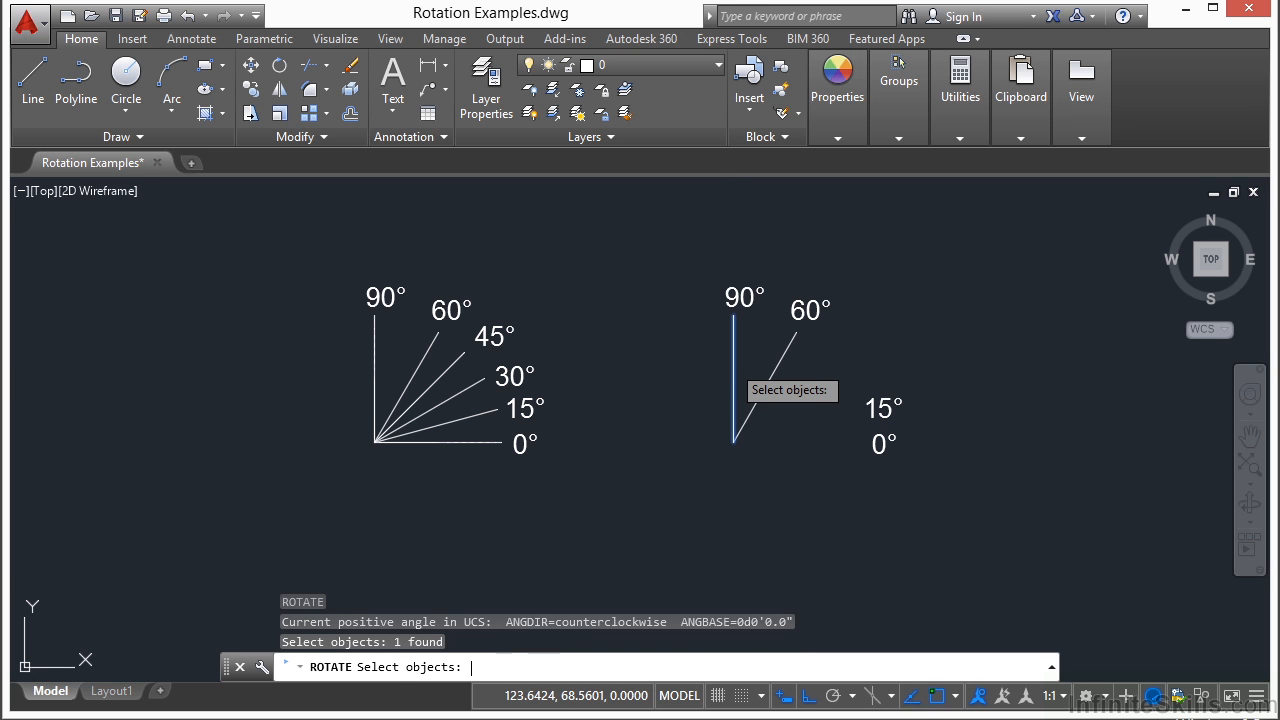
key(Return)
click(734, 441)
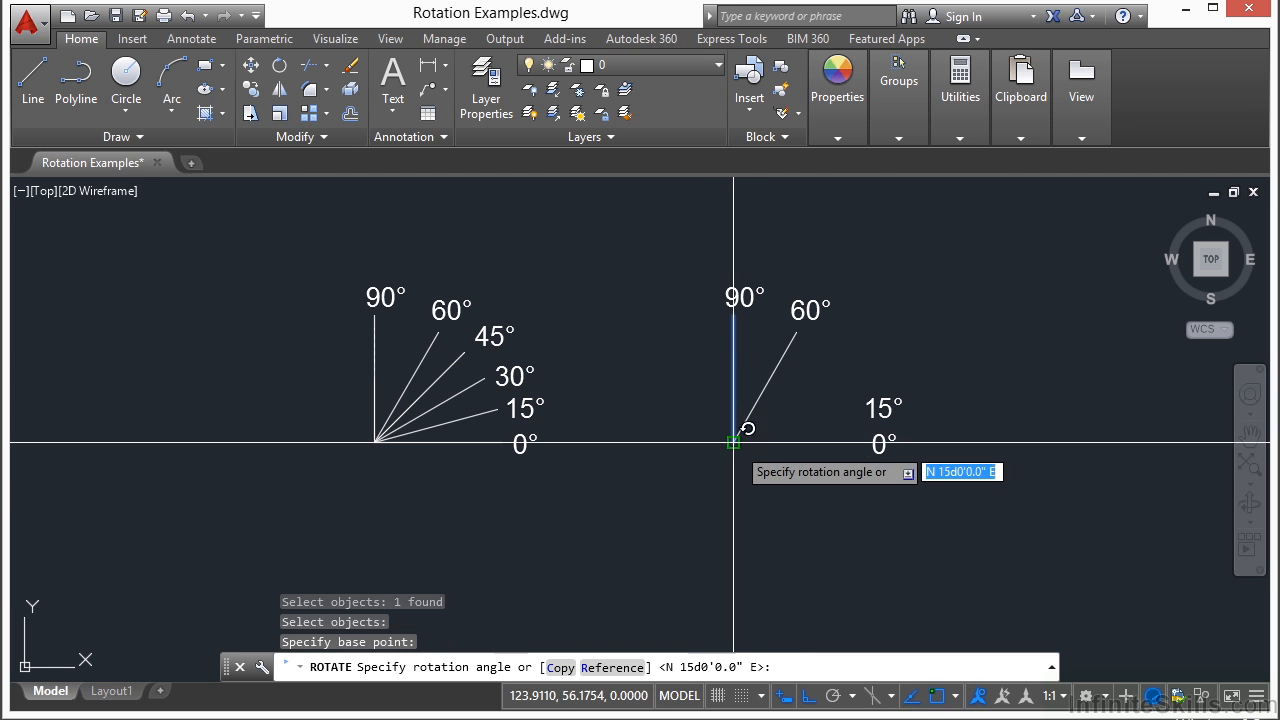
click(805, 694)
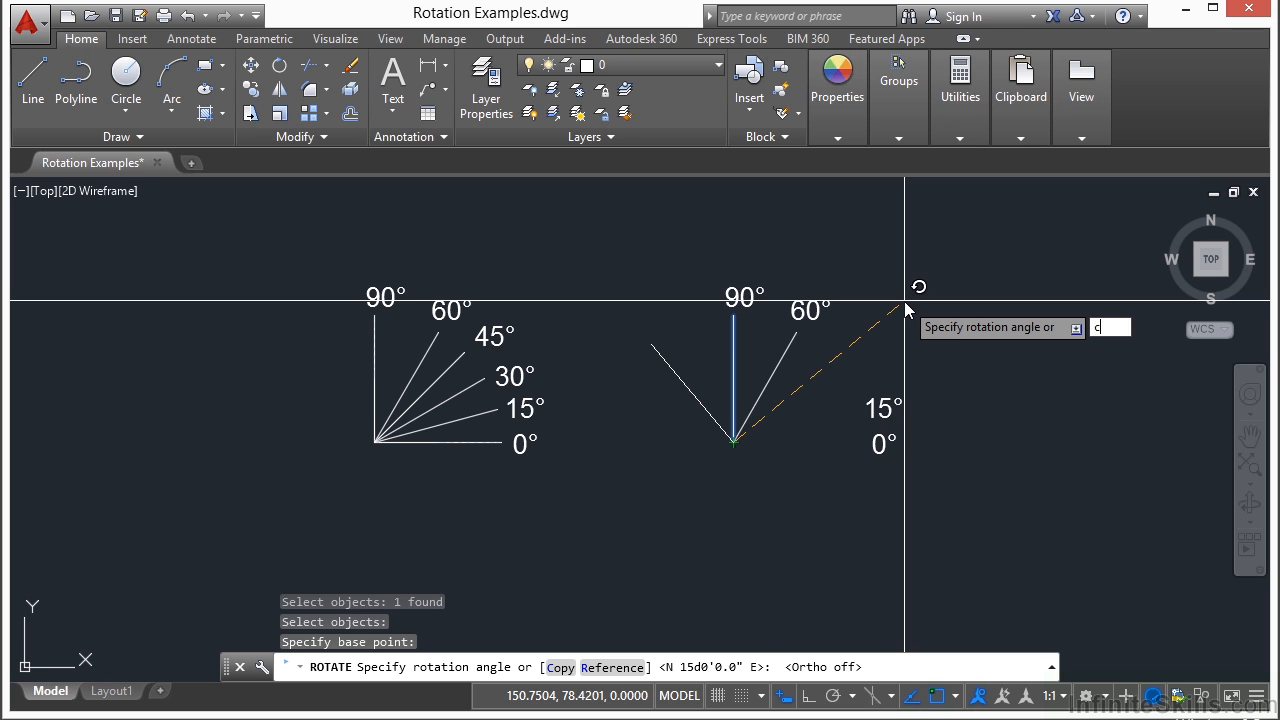
key(Return)
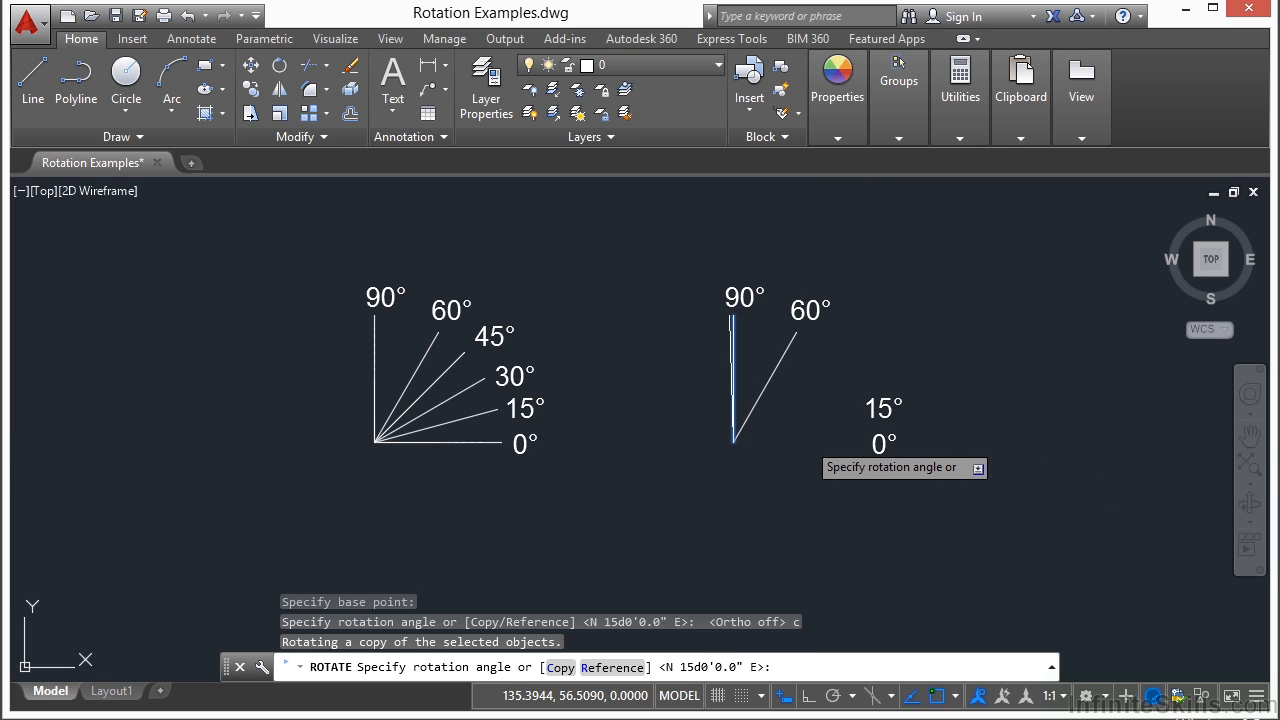
Step: Place the rotated copy at 0° by reference, using the 90° line's endpoints as reference angle and Ortho on for the new direction
key(Return)
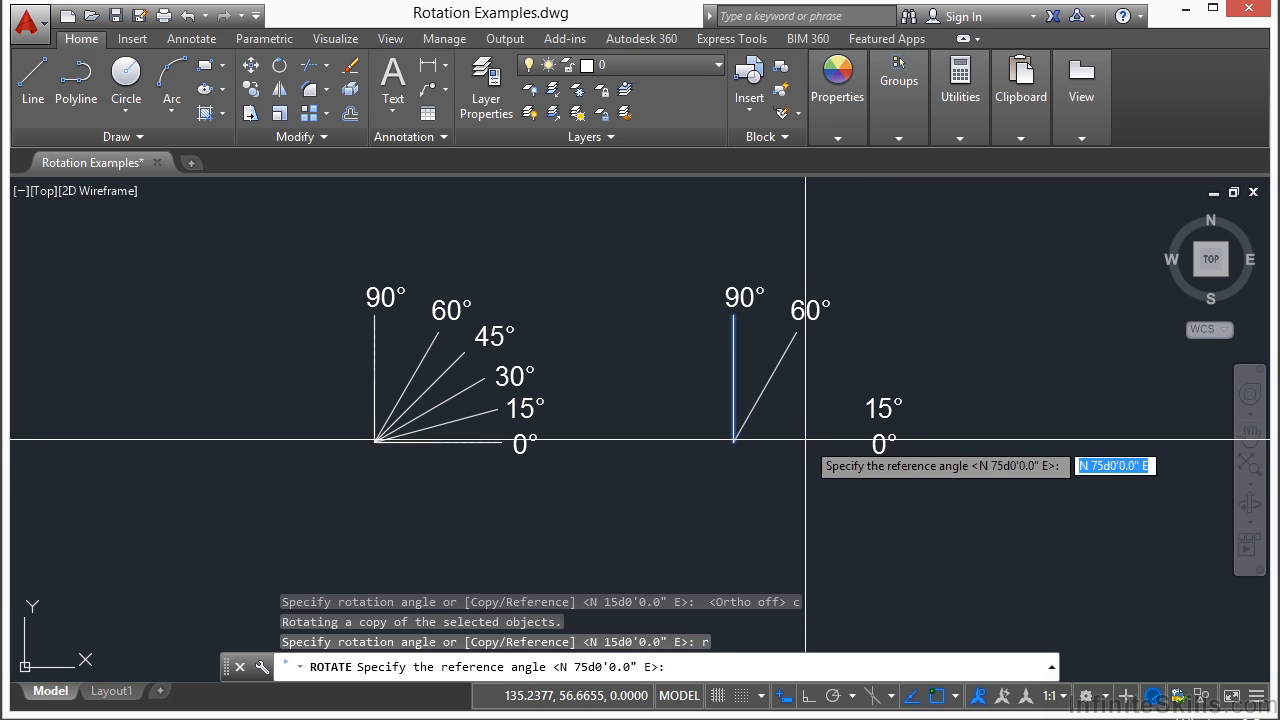
click(724, 439)
click(727, 315)
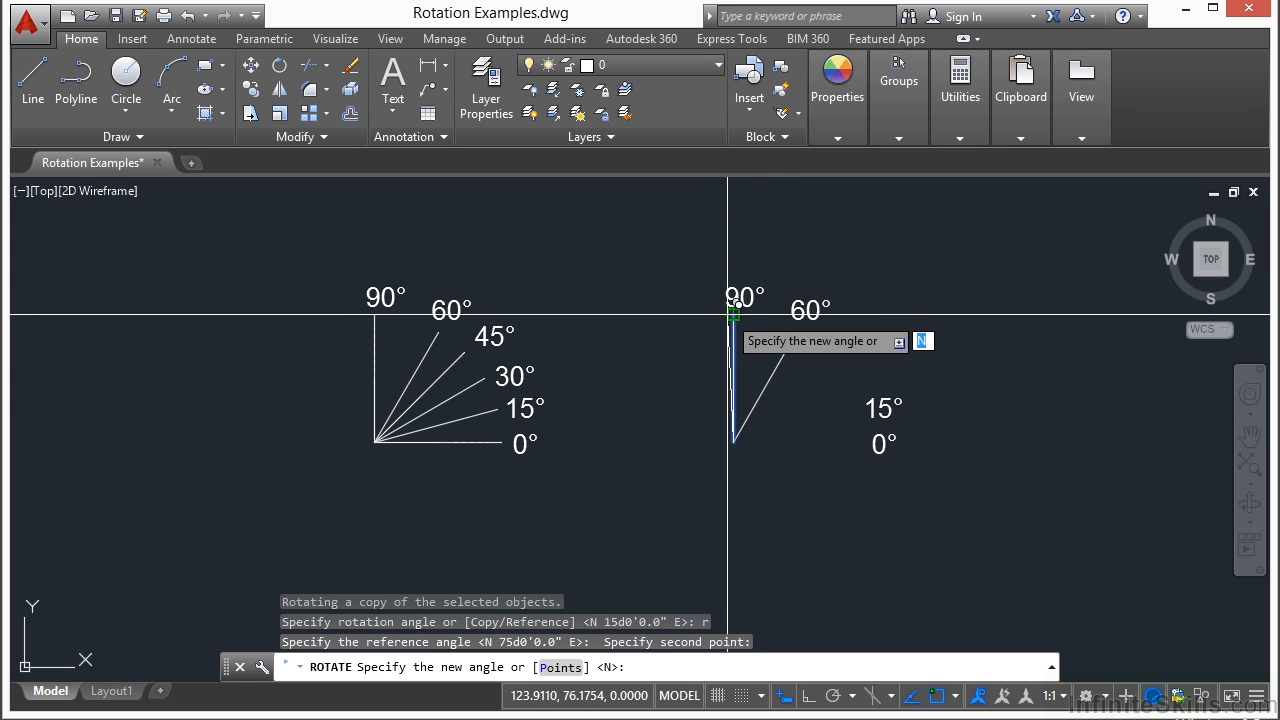
key(F8)
click(829, 432)
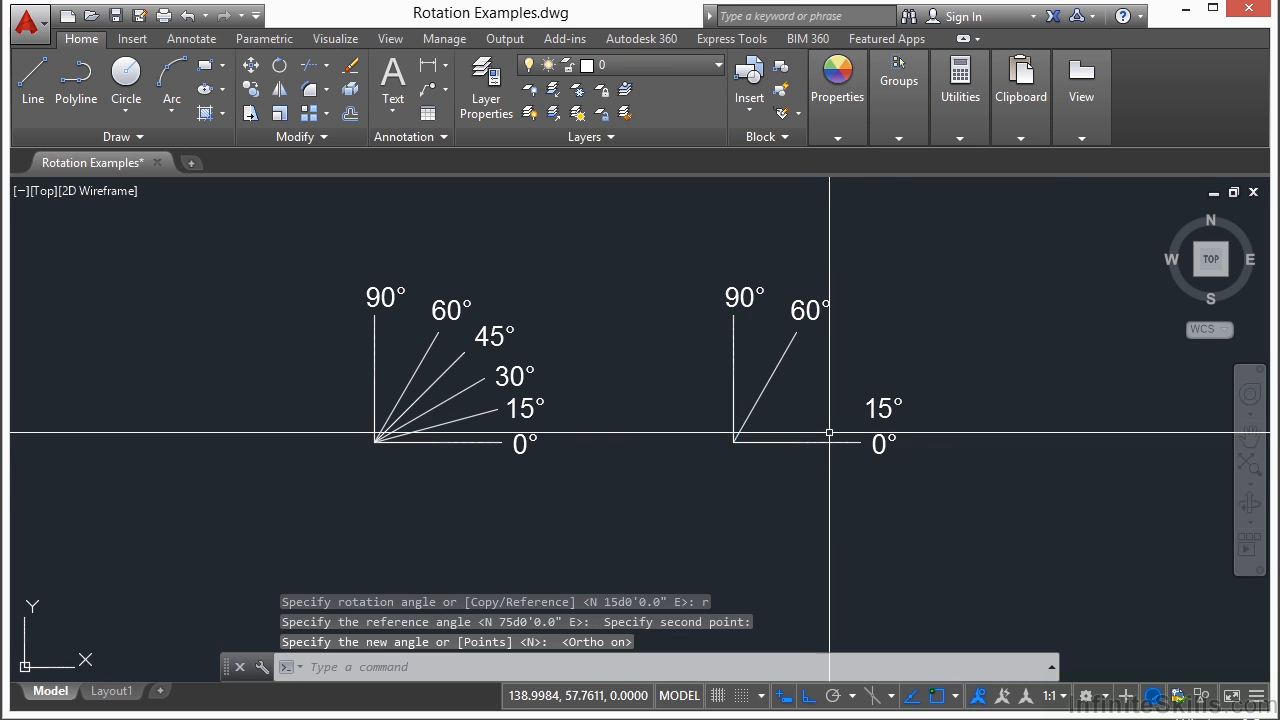
click(731, 362)
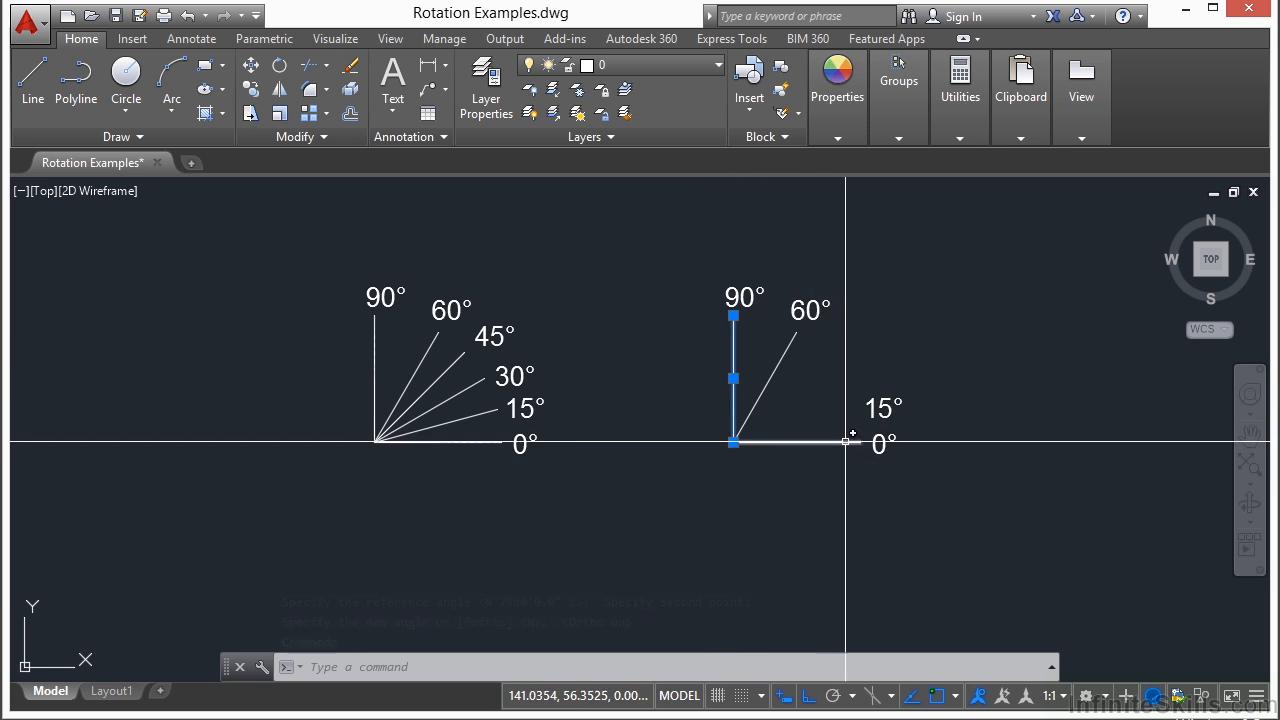
key(Escape)
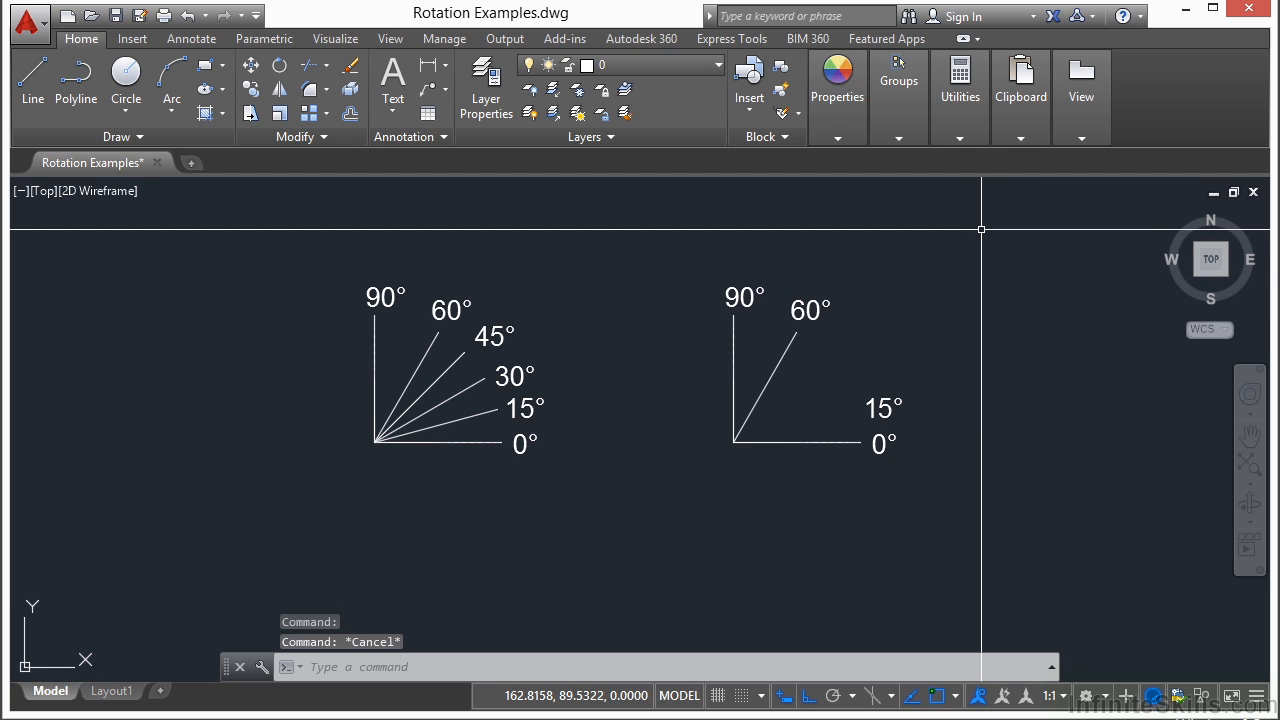